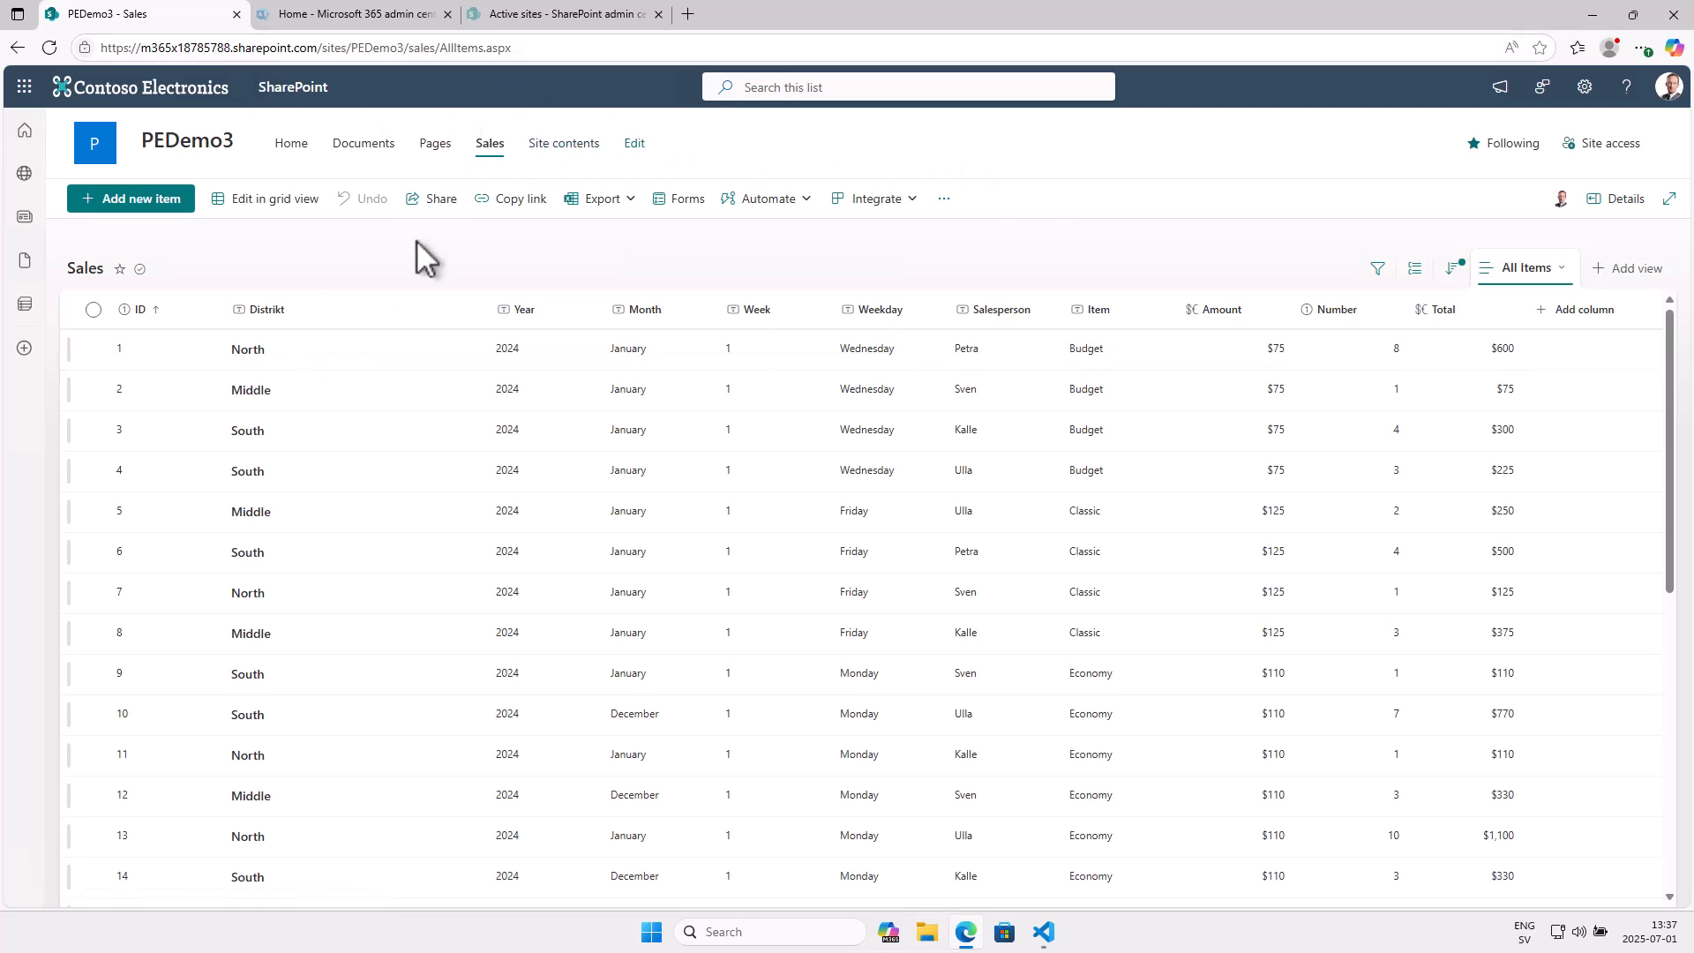
Open the site settings of the PEDemo3 site from its site contents.
scroll(530, 446, down, 3)
scroll(542, 483, up, 3)
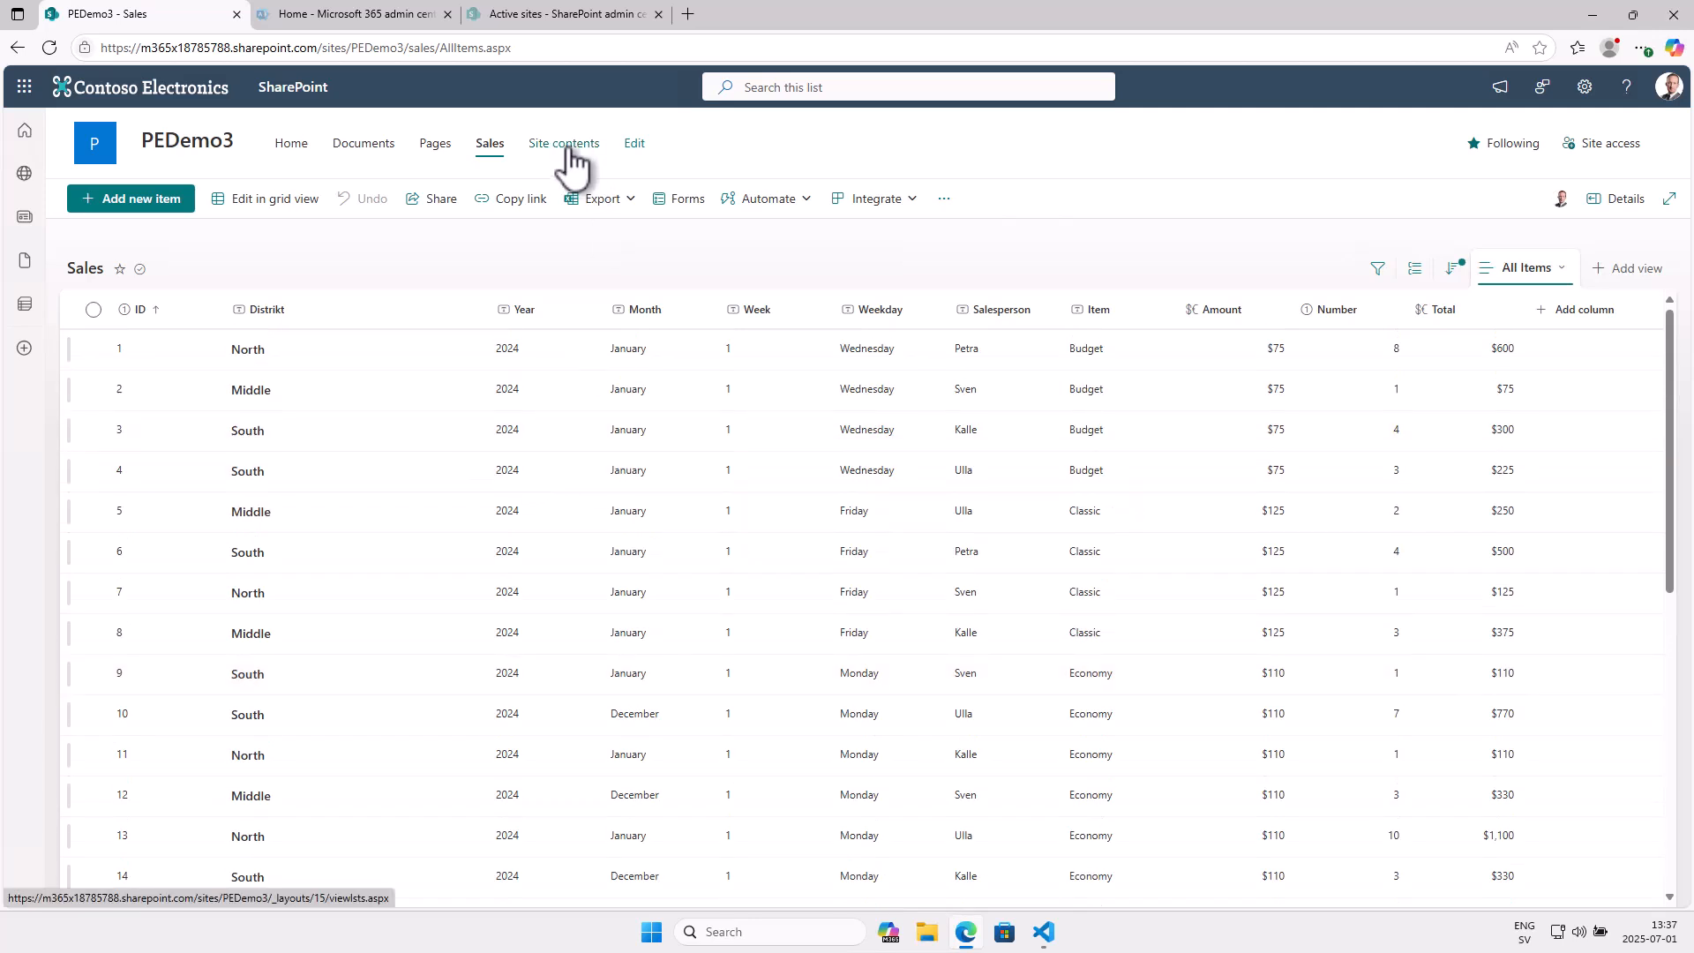
click(567, 146)
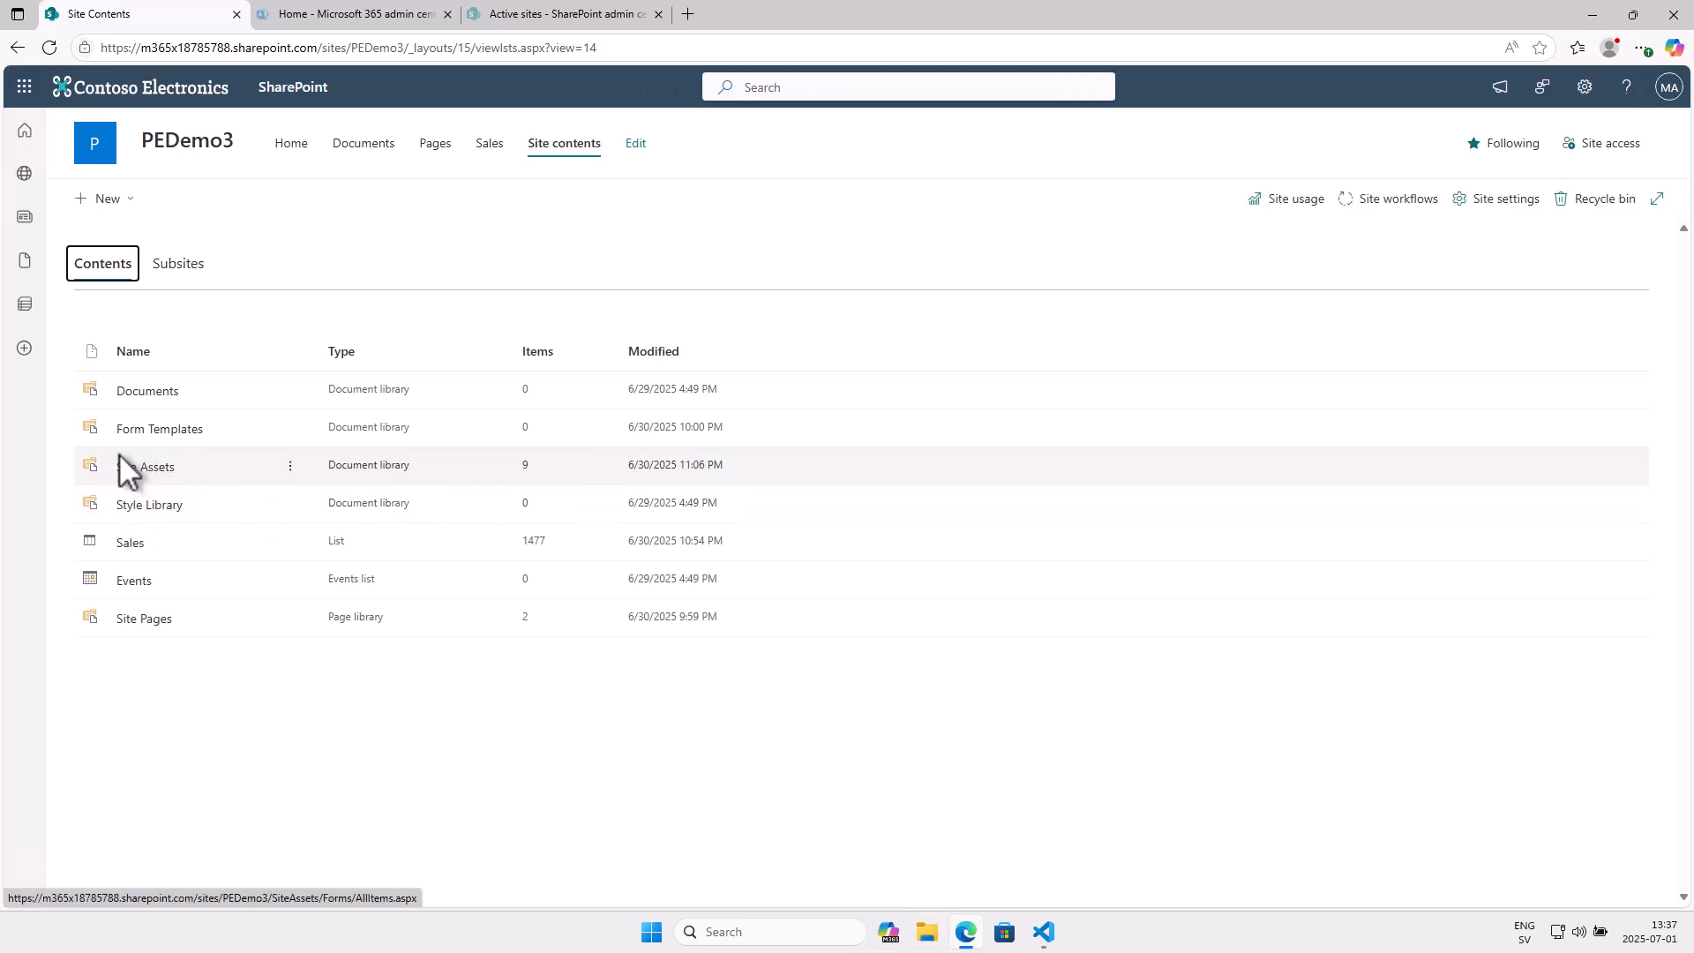
click(1500, 198)
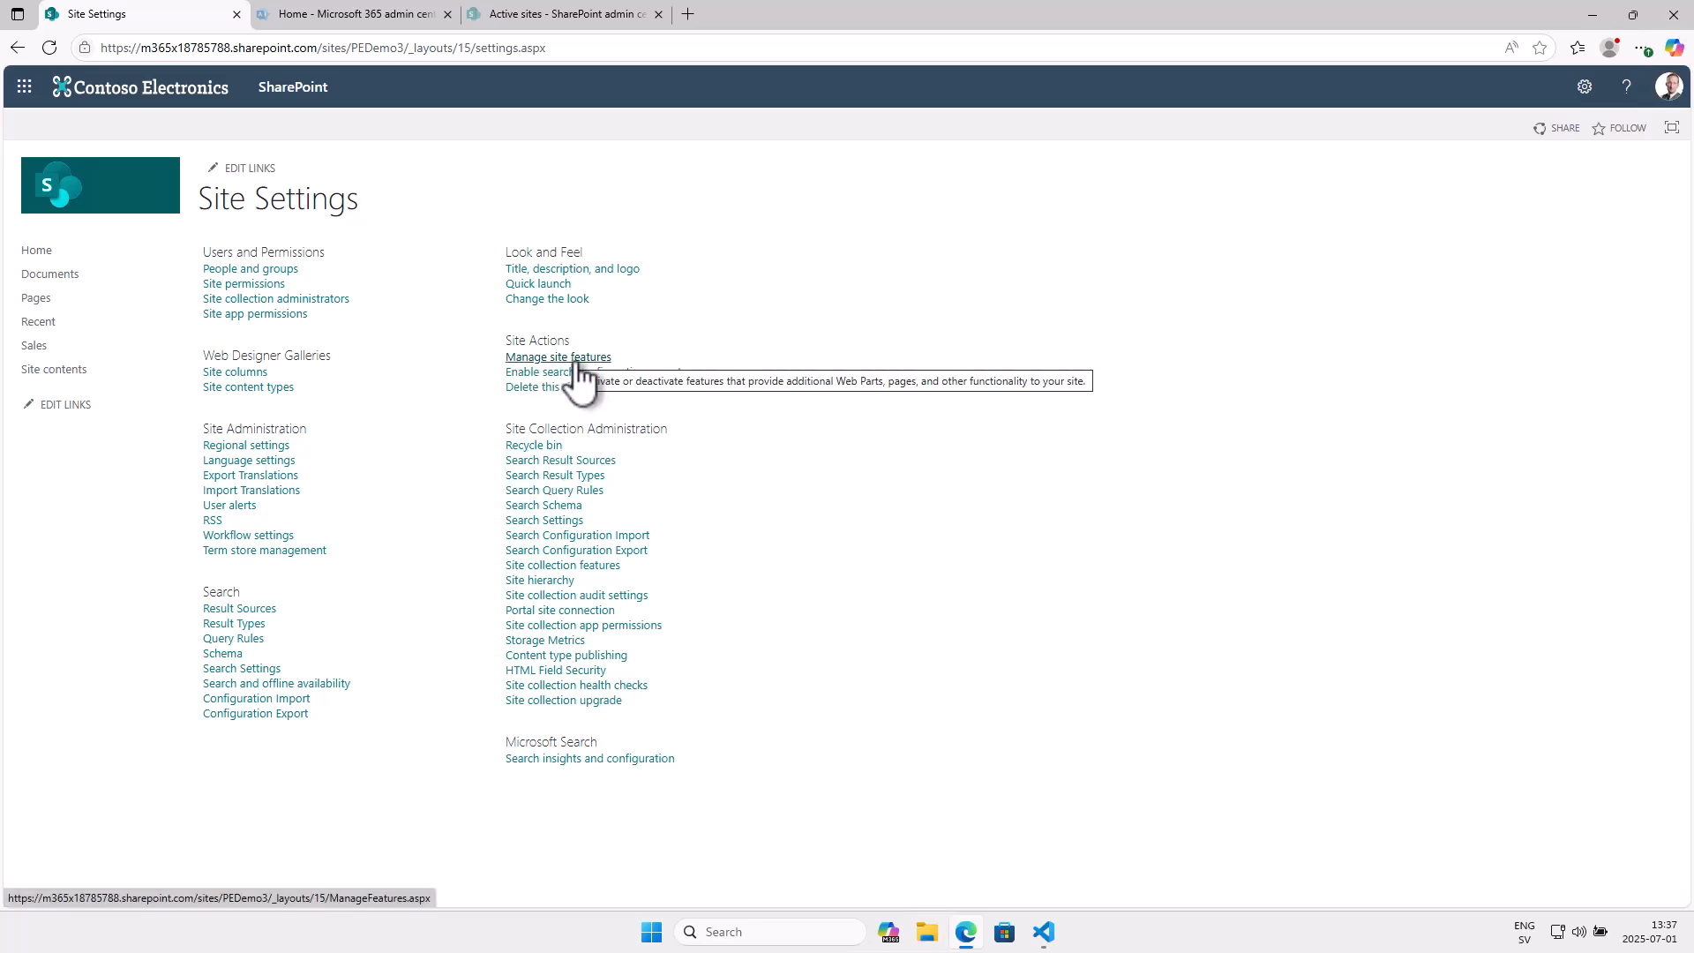
Review the site features available on the PEDemo3 site and return to its site settings.
click(578, 360)
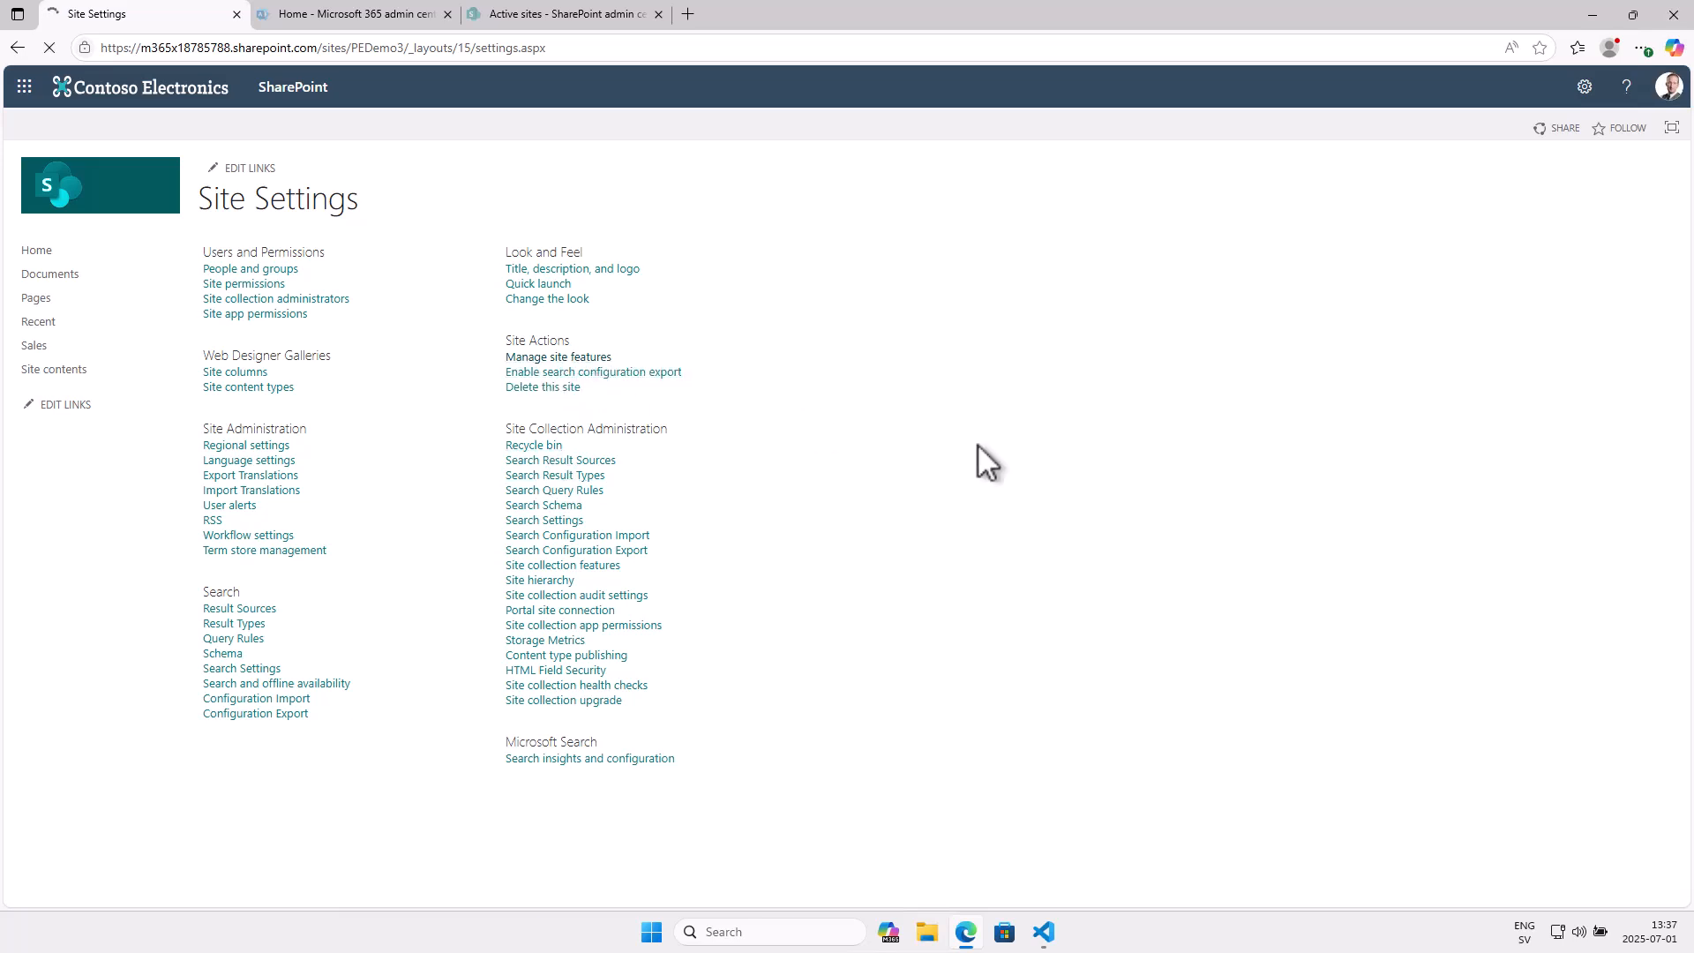
scroll(834, 490, down, 2)
scroll(827, 494, down, 8)
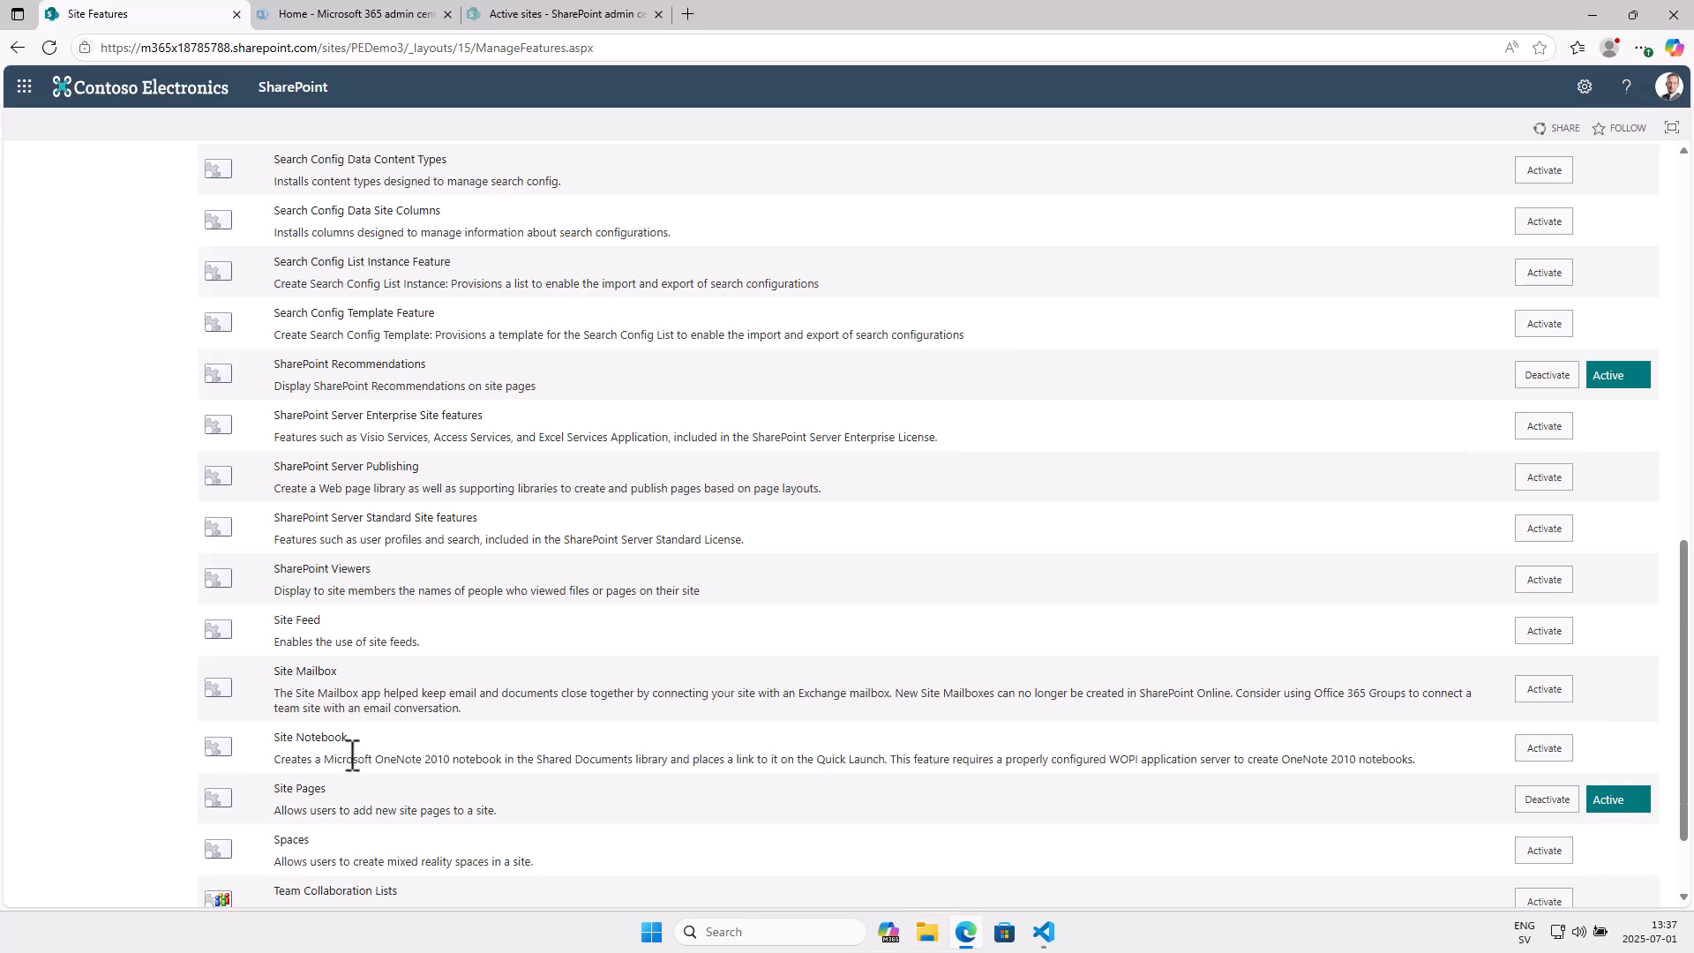
scroll(348, 755, down, 1)
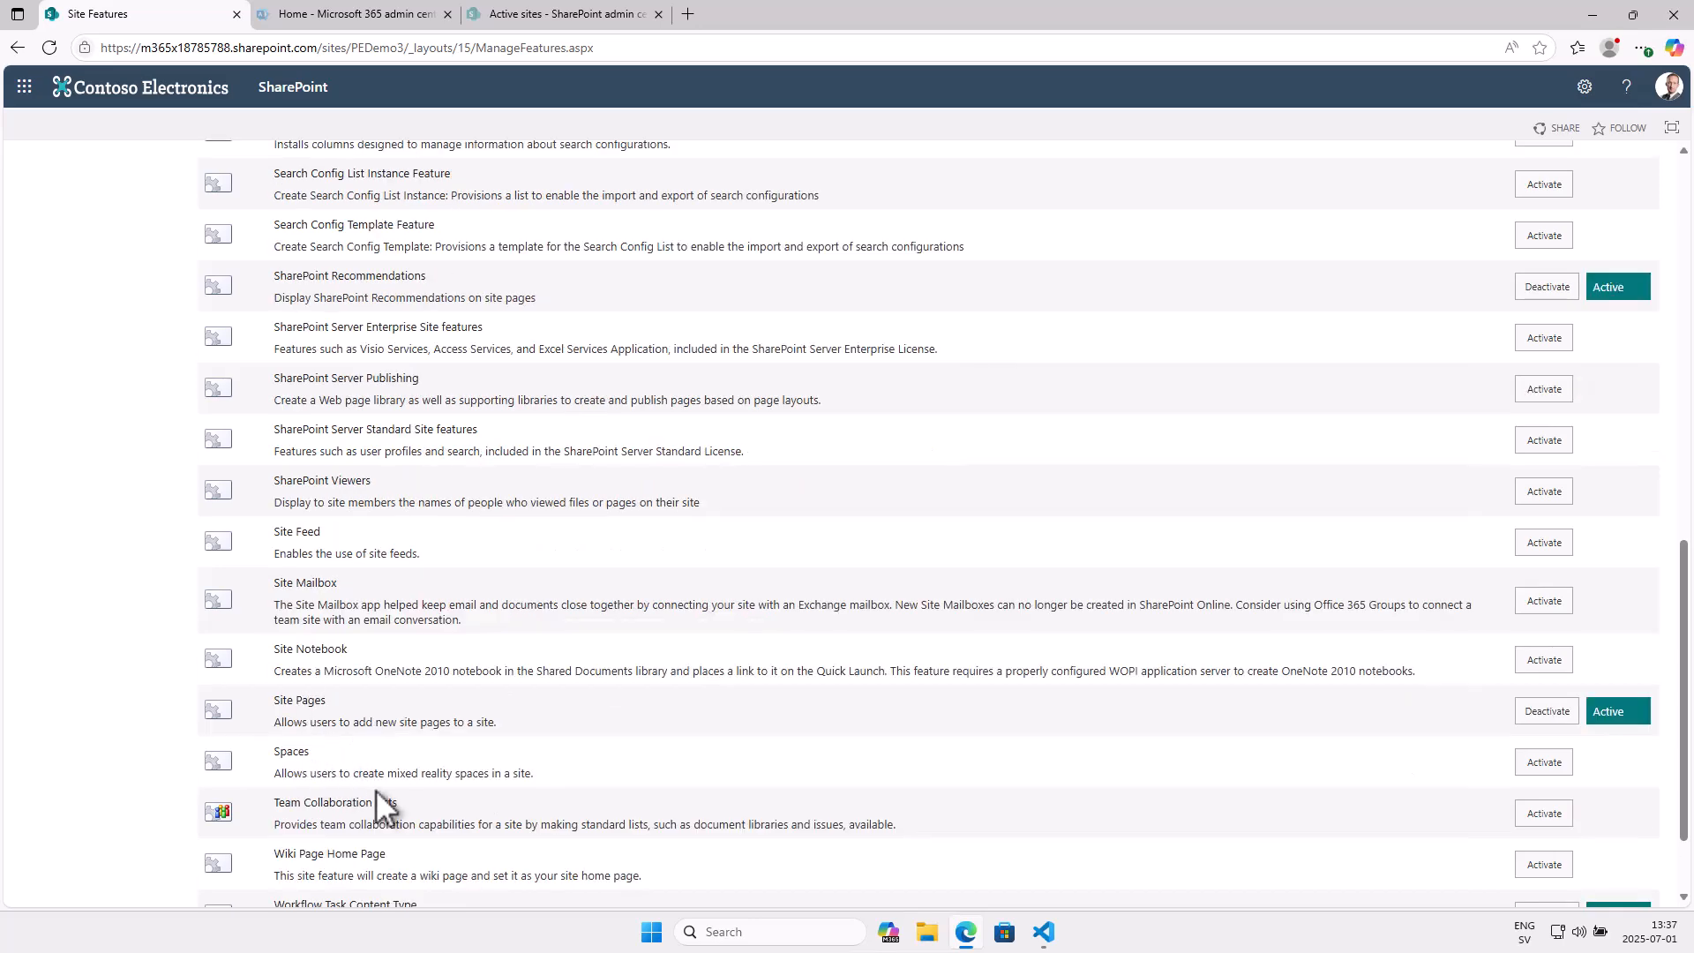
scroll(558, 768, up, 1)
scroll(558, 768, up, 10)
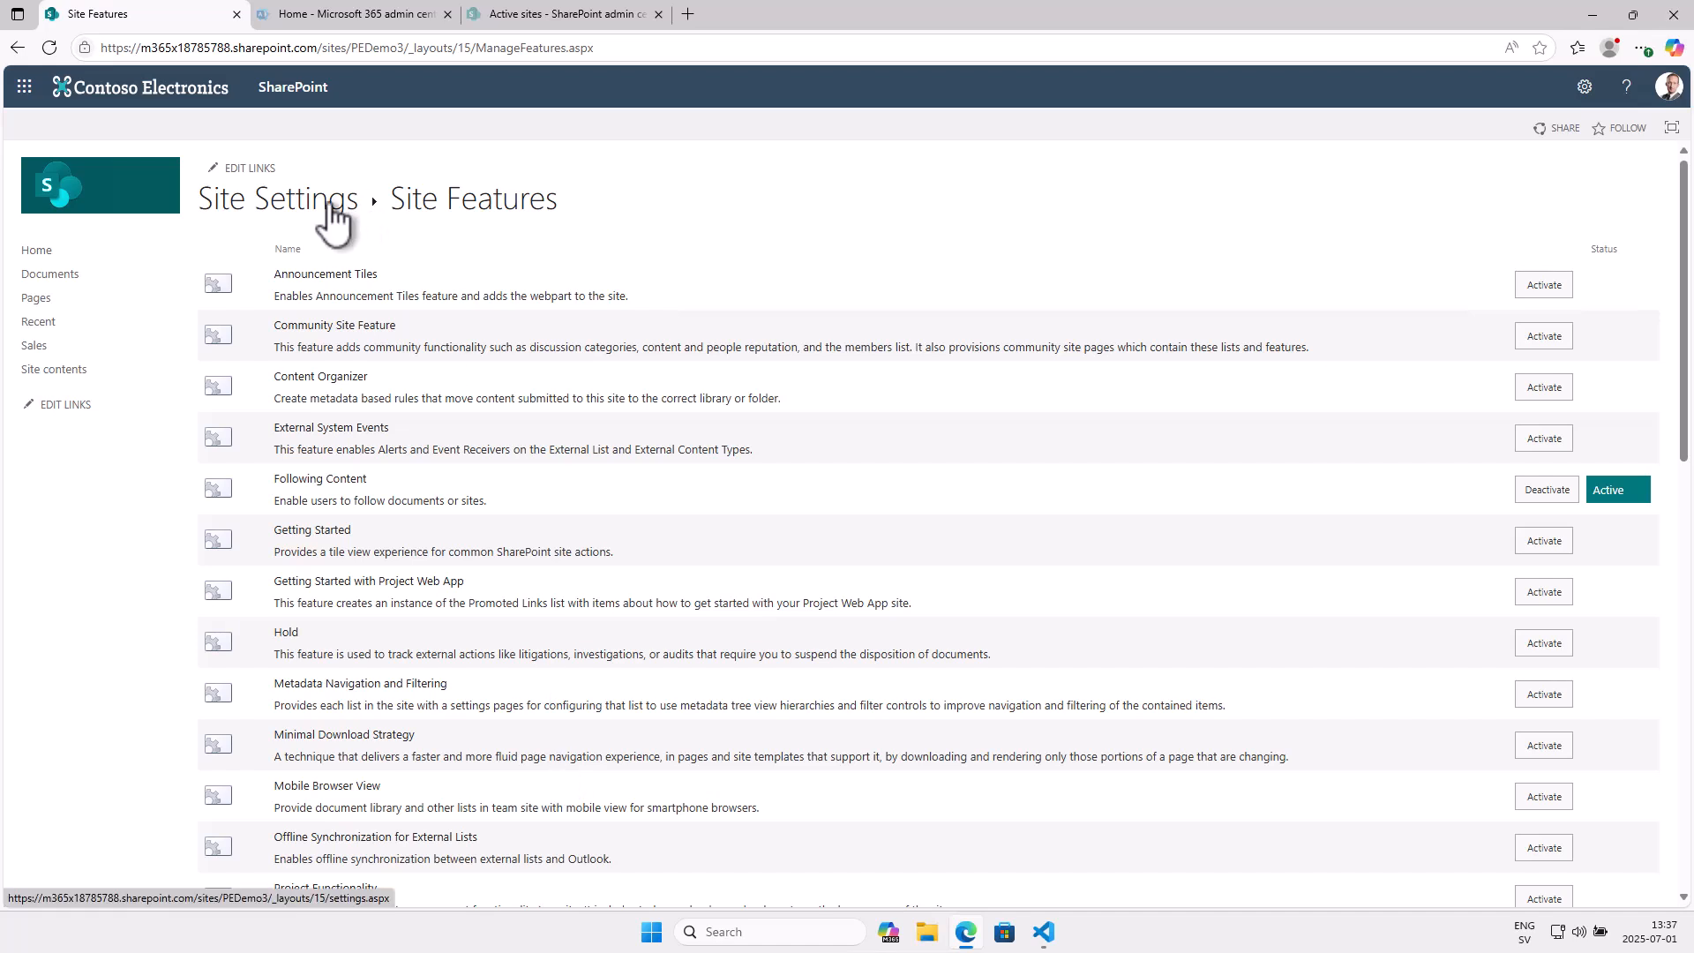
click(333, 206)
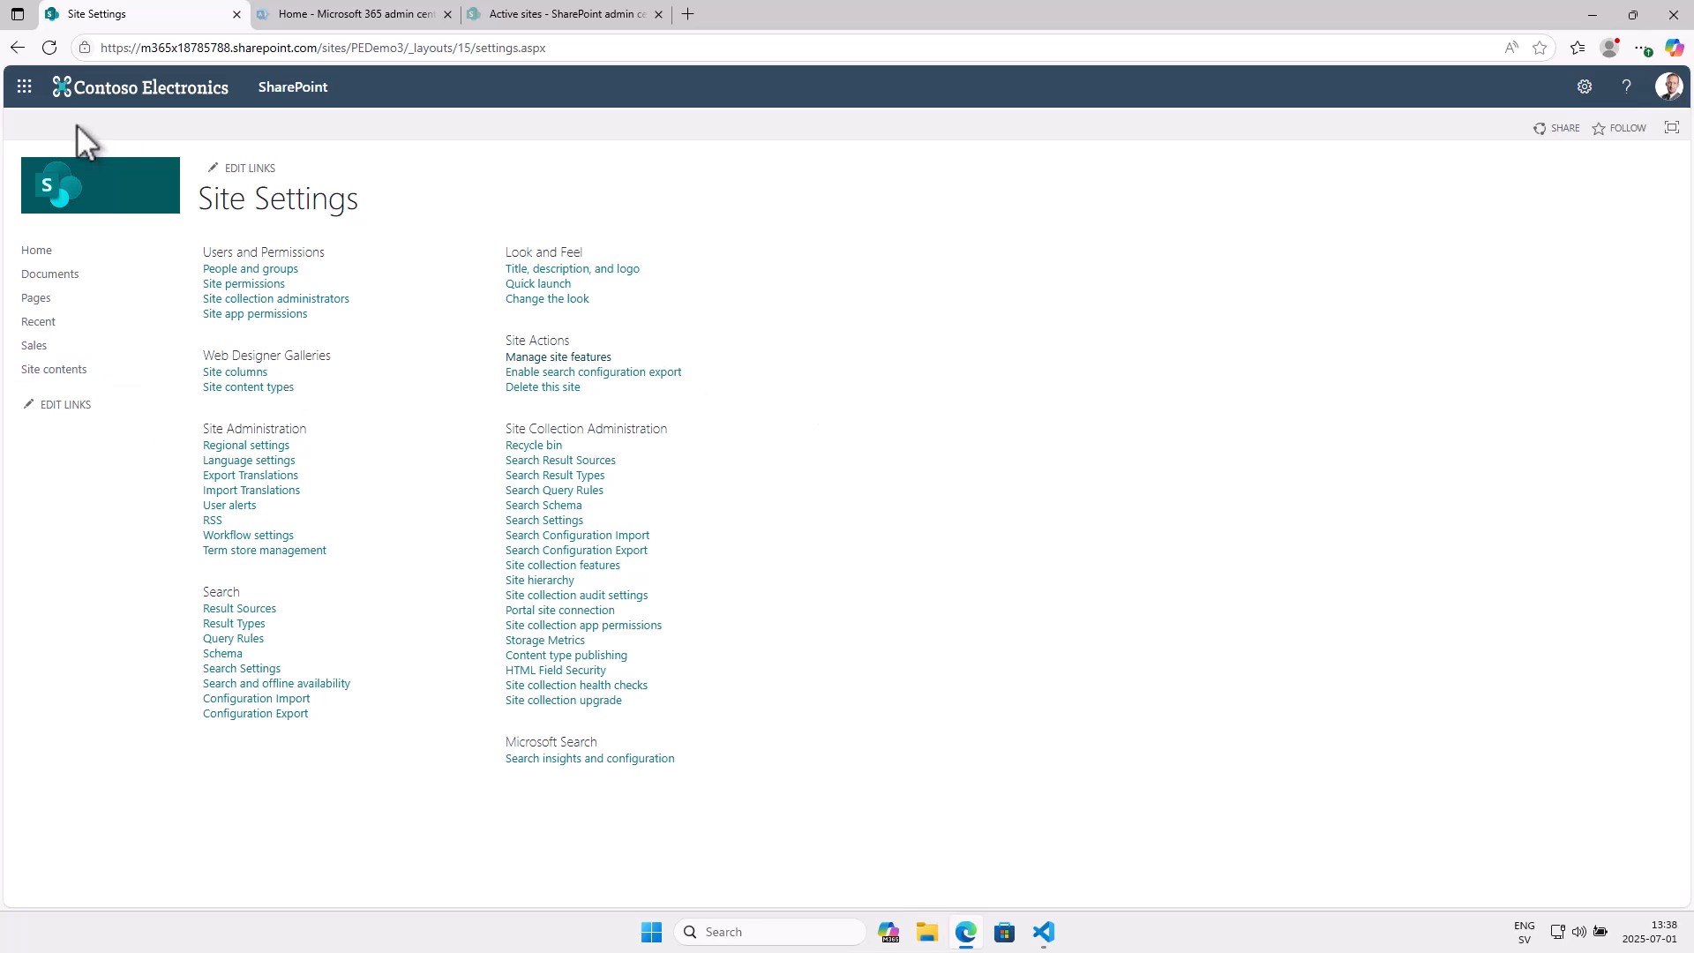
Switch to the open Active sites page of the SharePoint admin center.
click(24, 86)
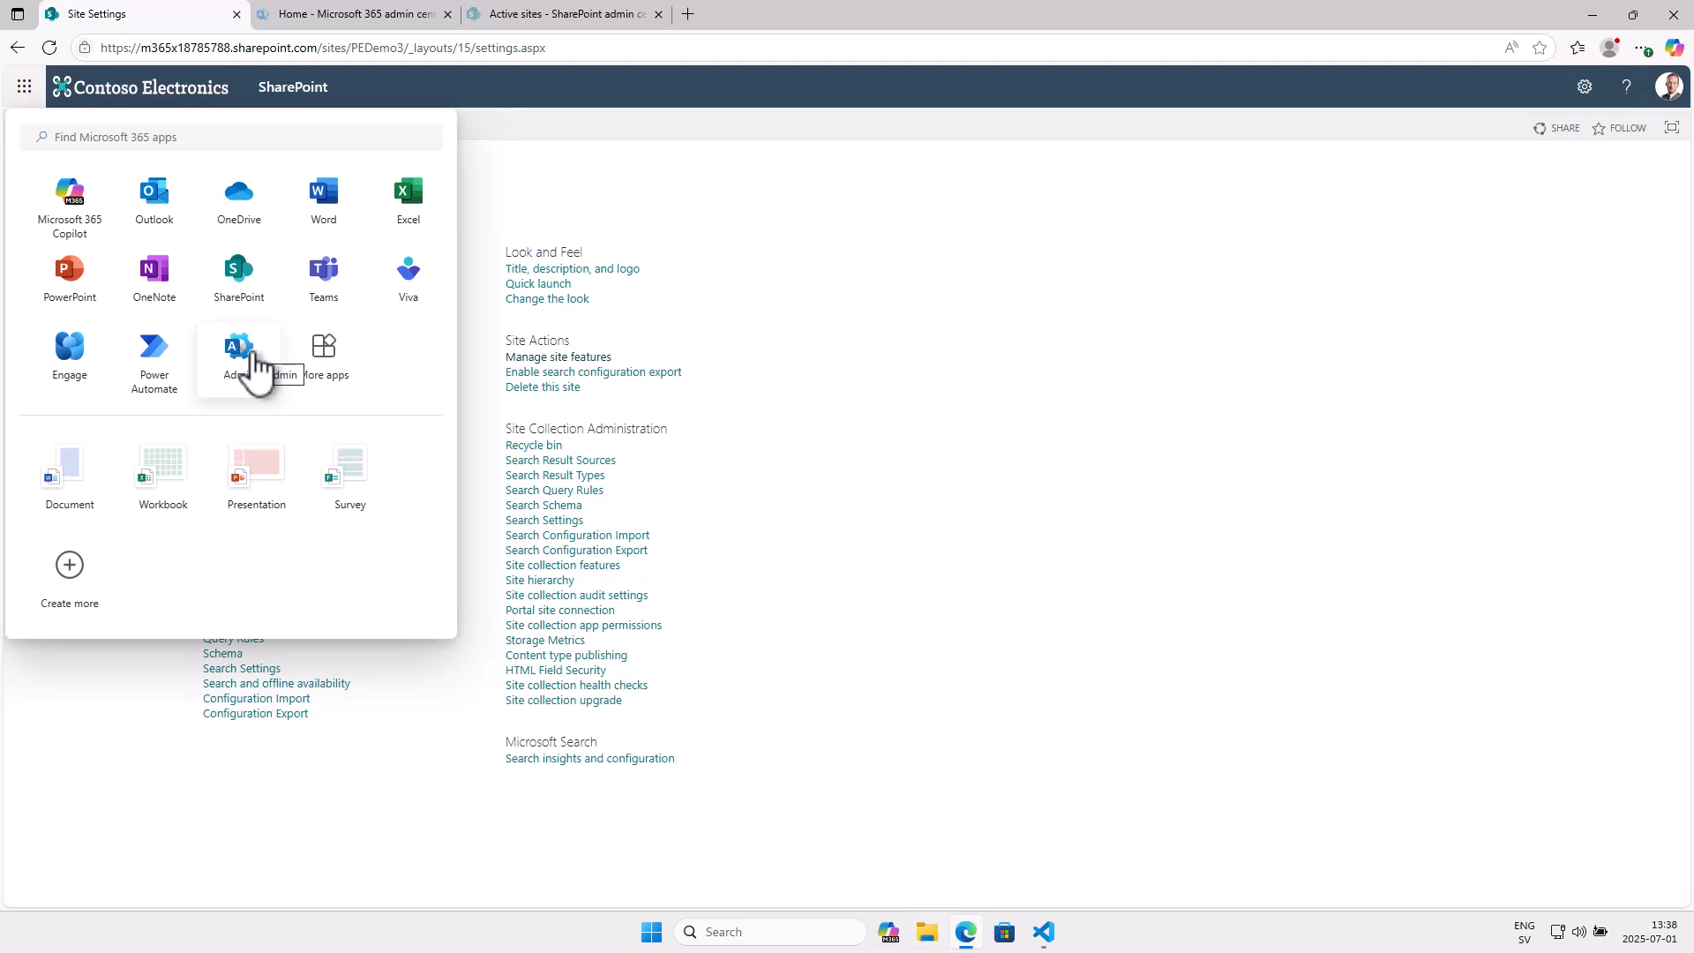
click(835, 342)
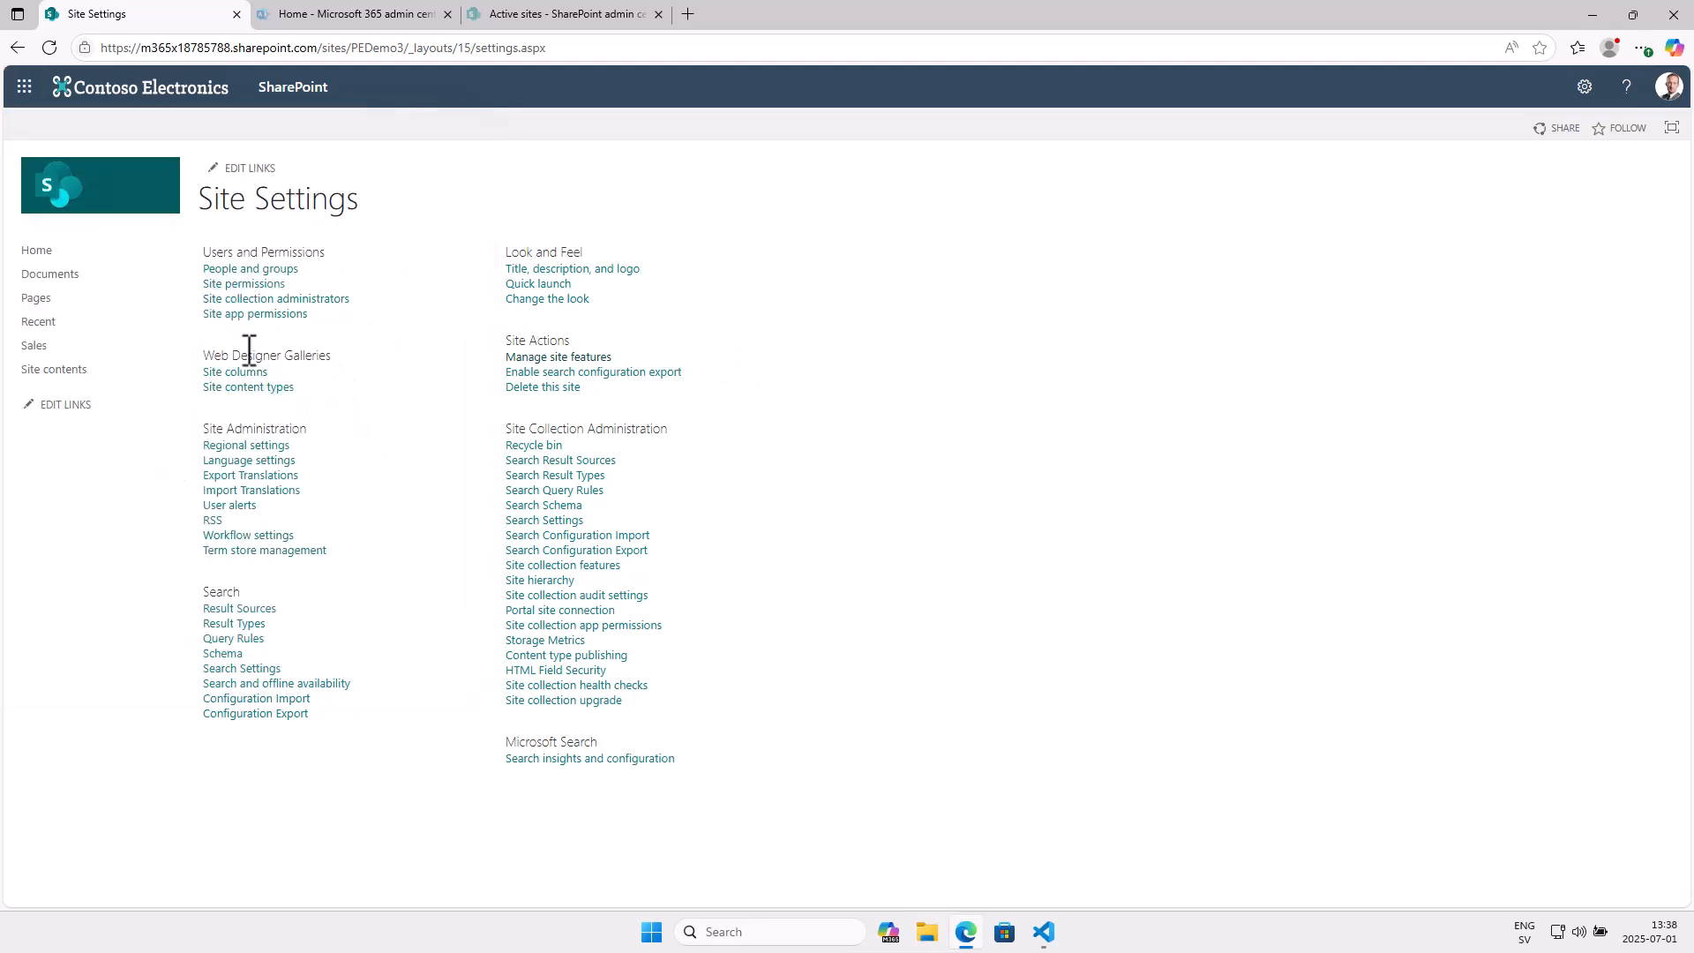
click(330, 15)
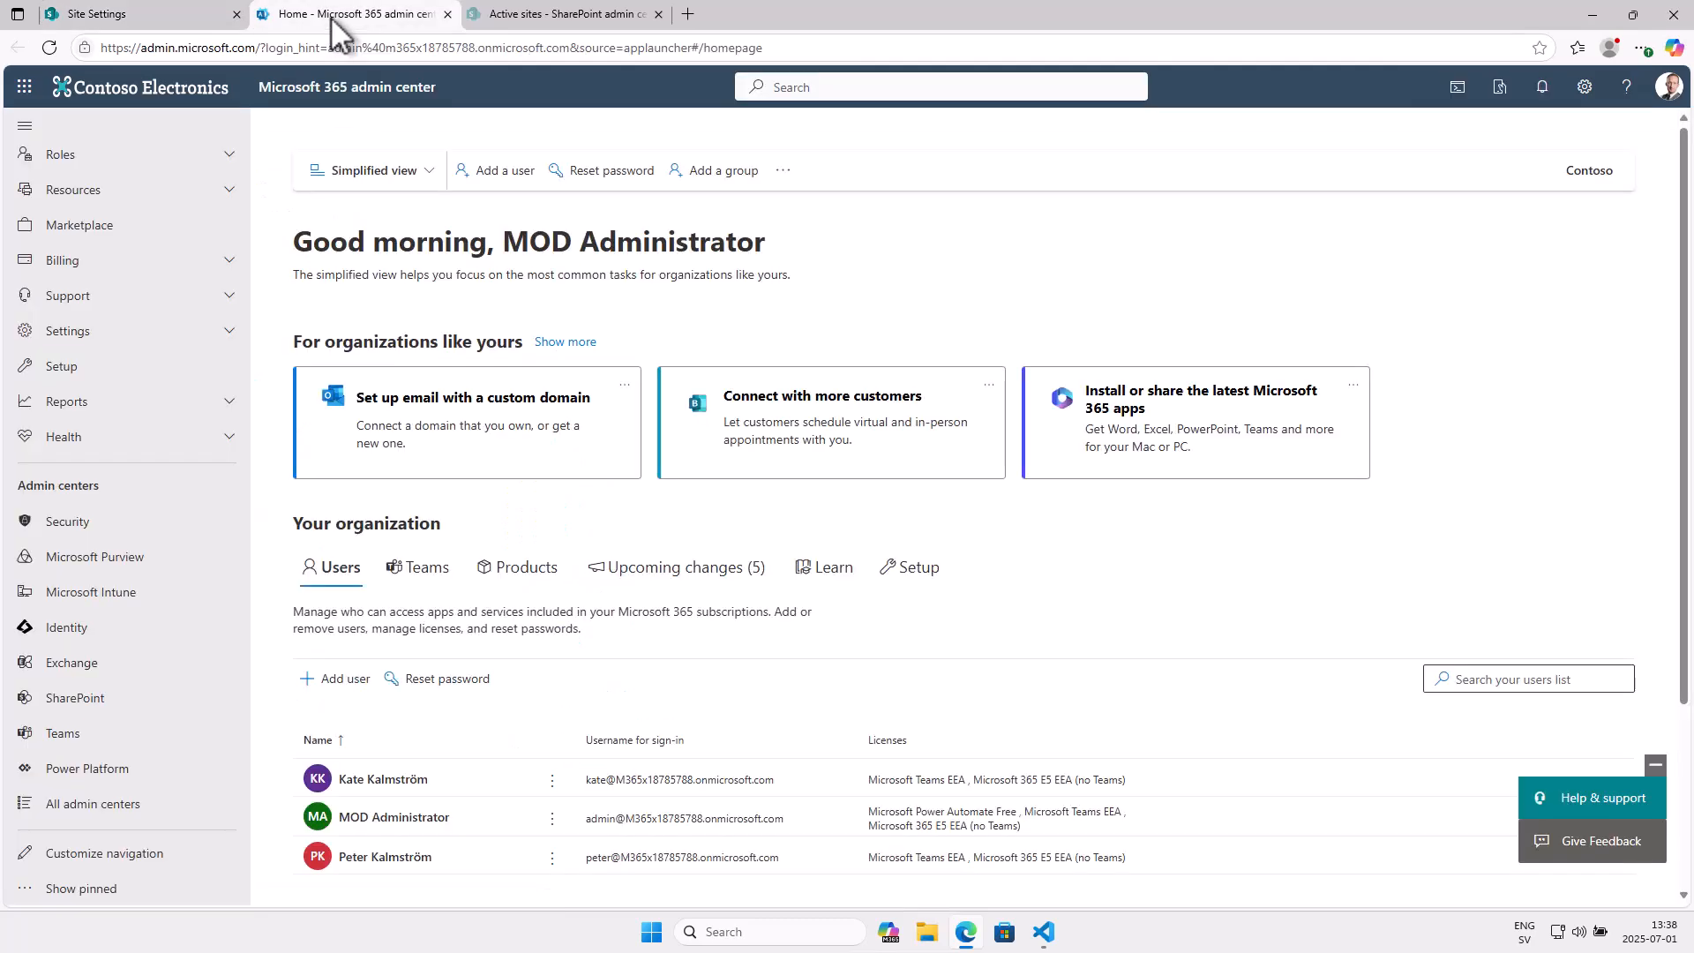
click(88, 703)
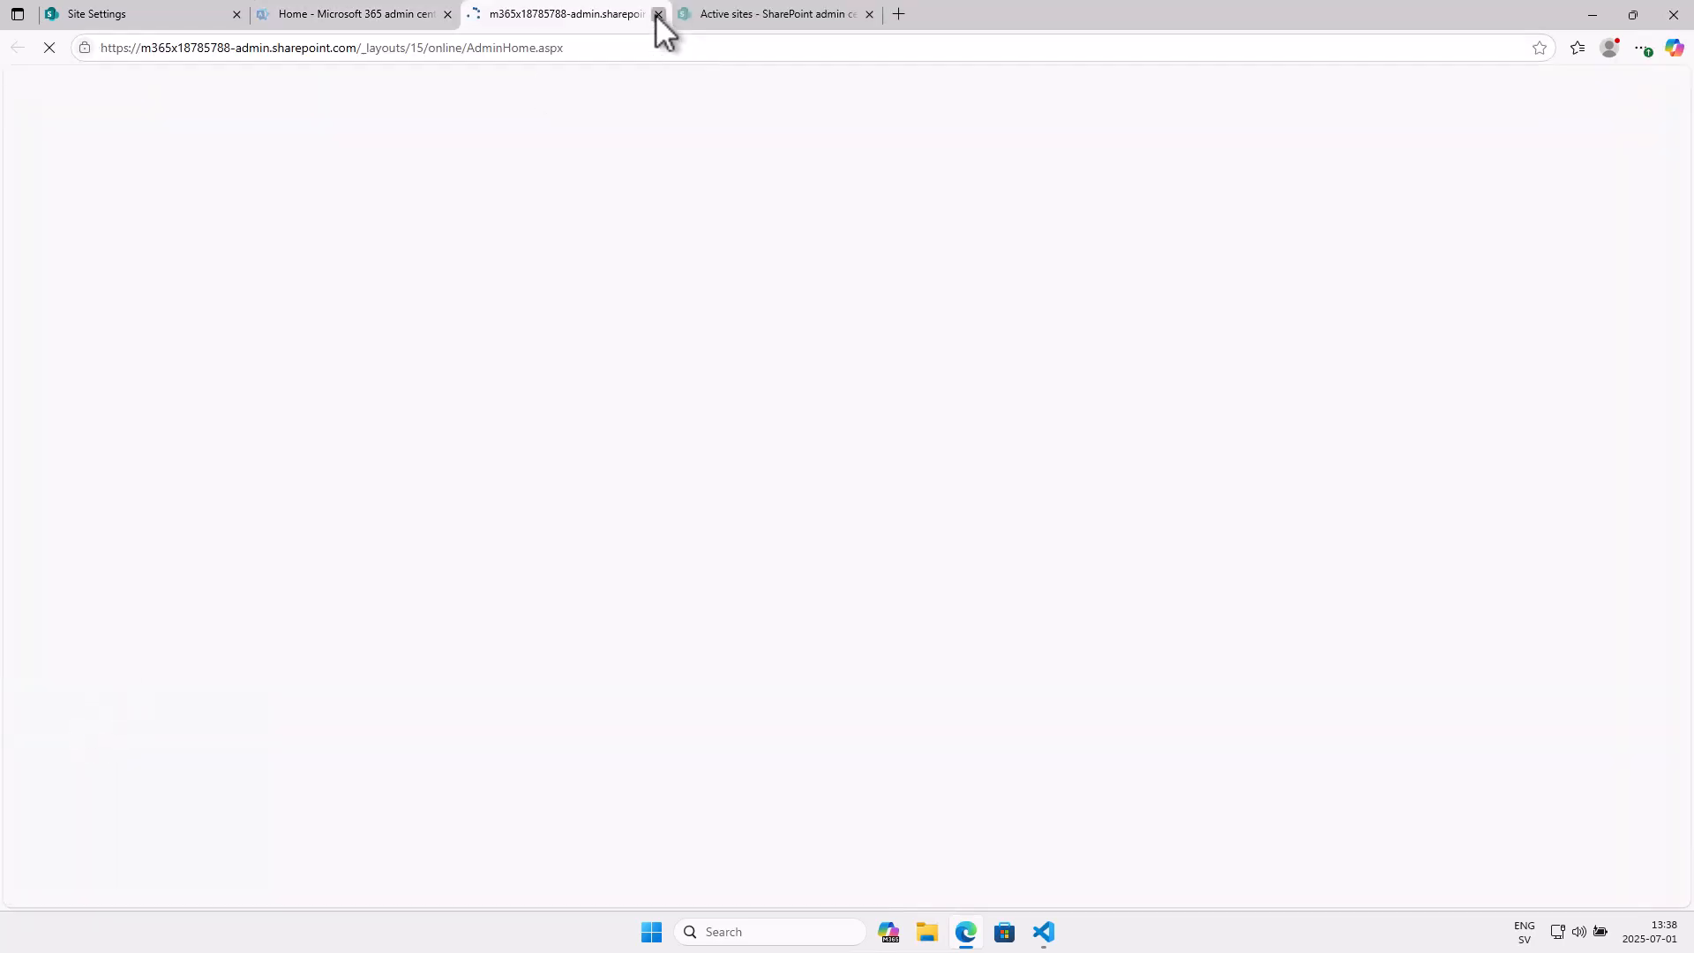
click(659, 15)
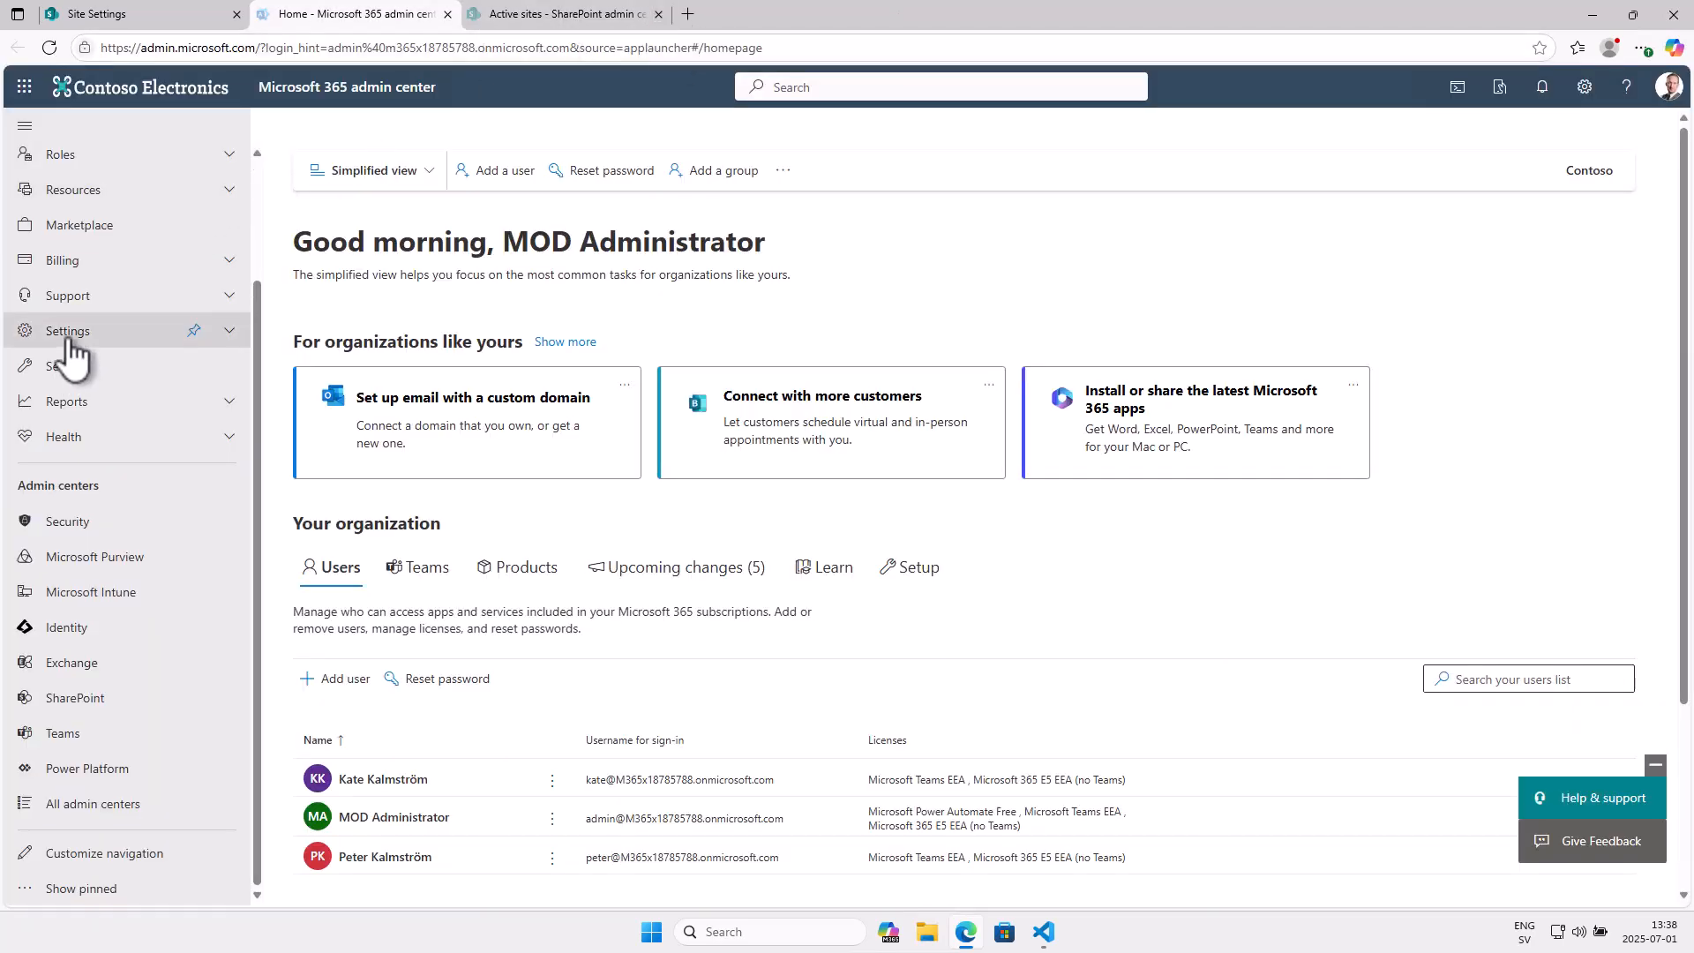
click(597, 14)
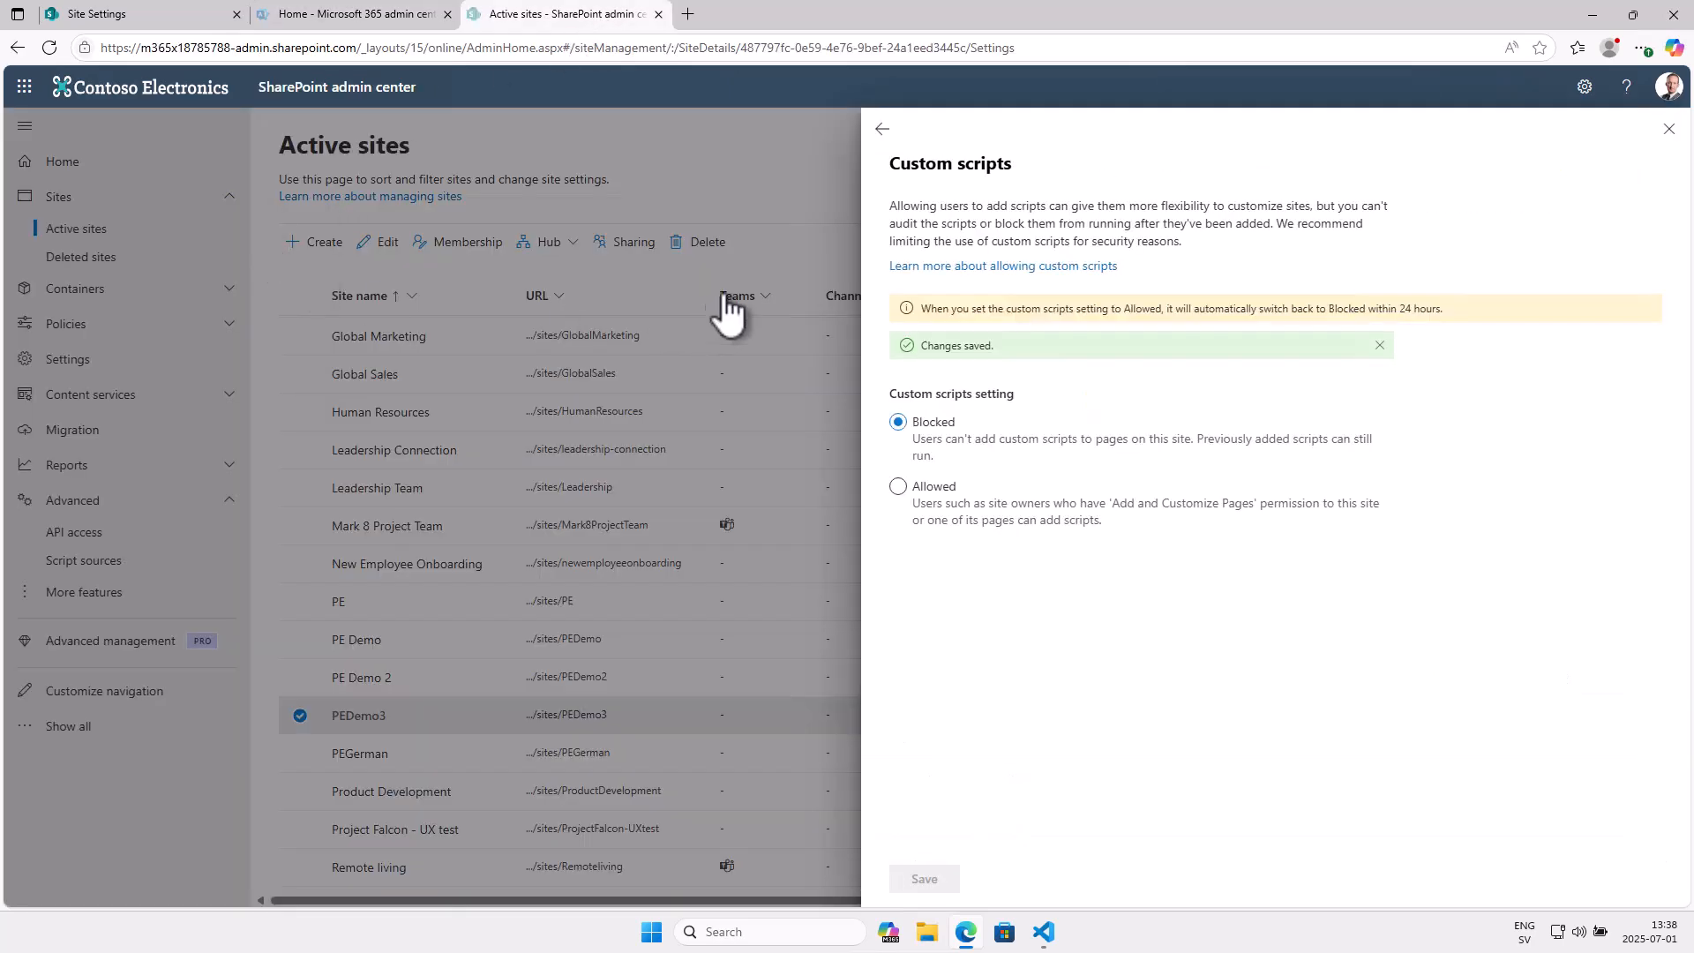
Set the custom scripts setting of the PEDemo3 site to Allowed and save the change.
click(885, 134)
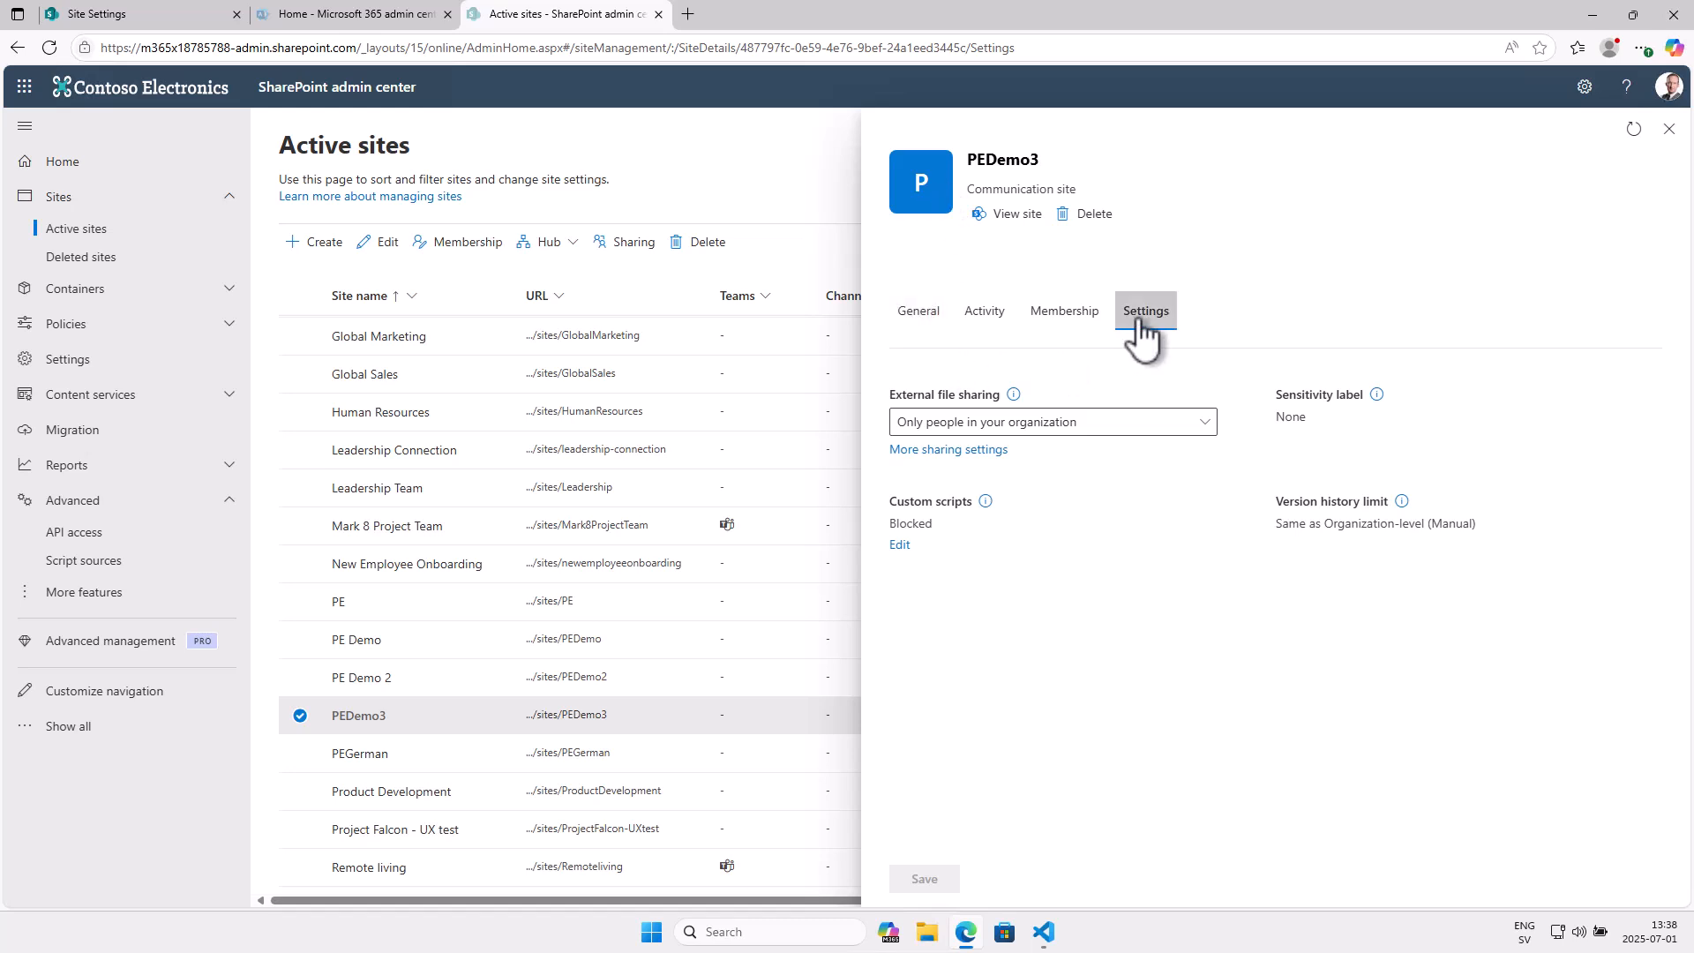
click(902, 547)
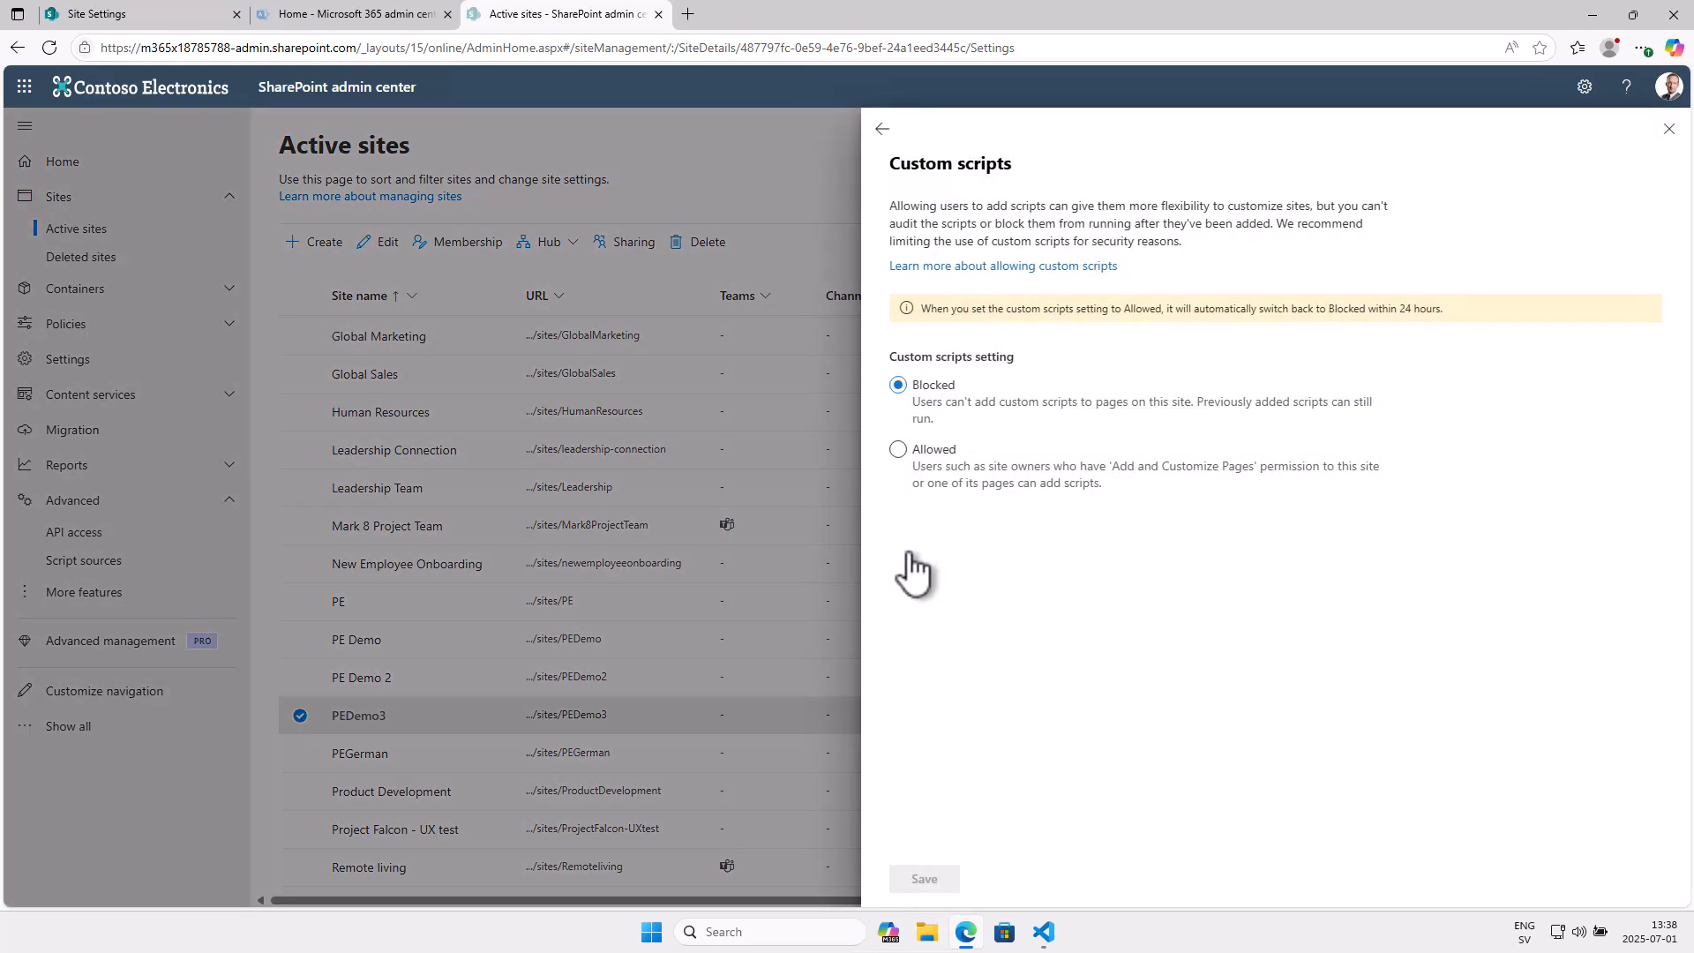
click(899, 450)
click(923, 881)
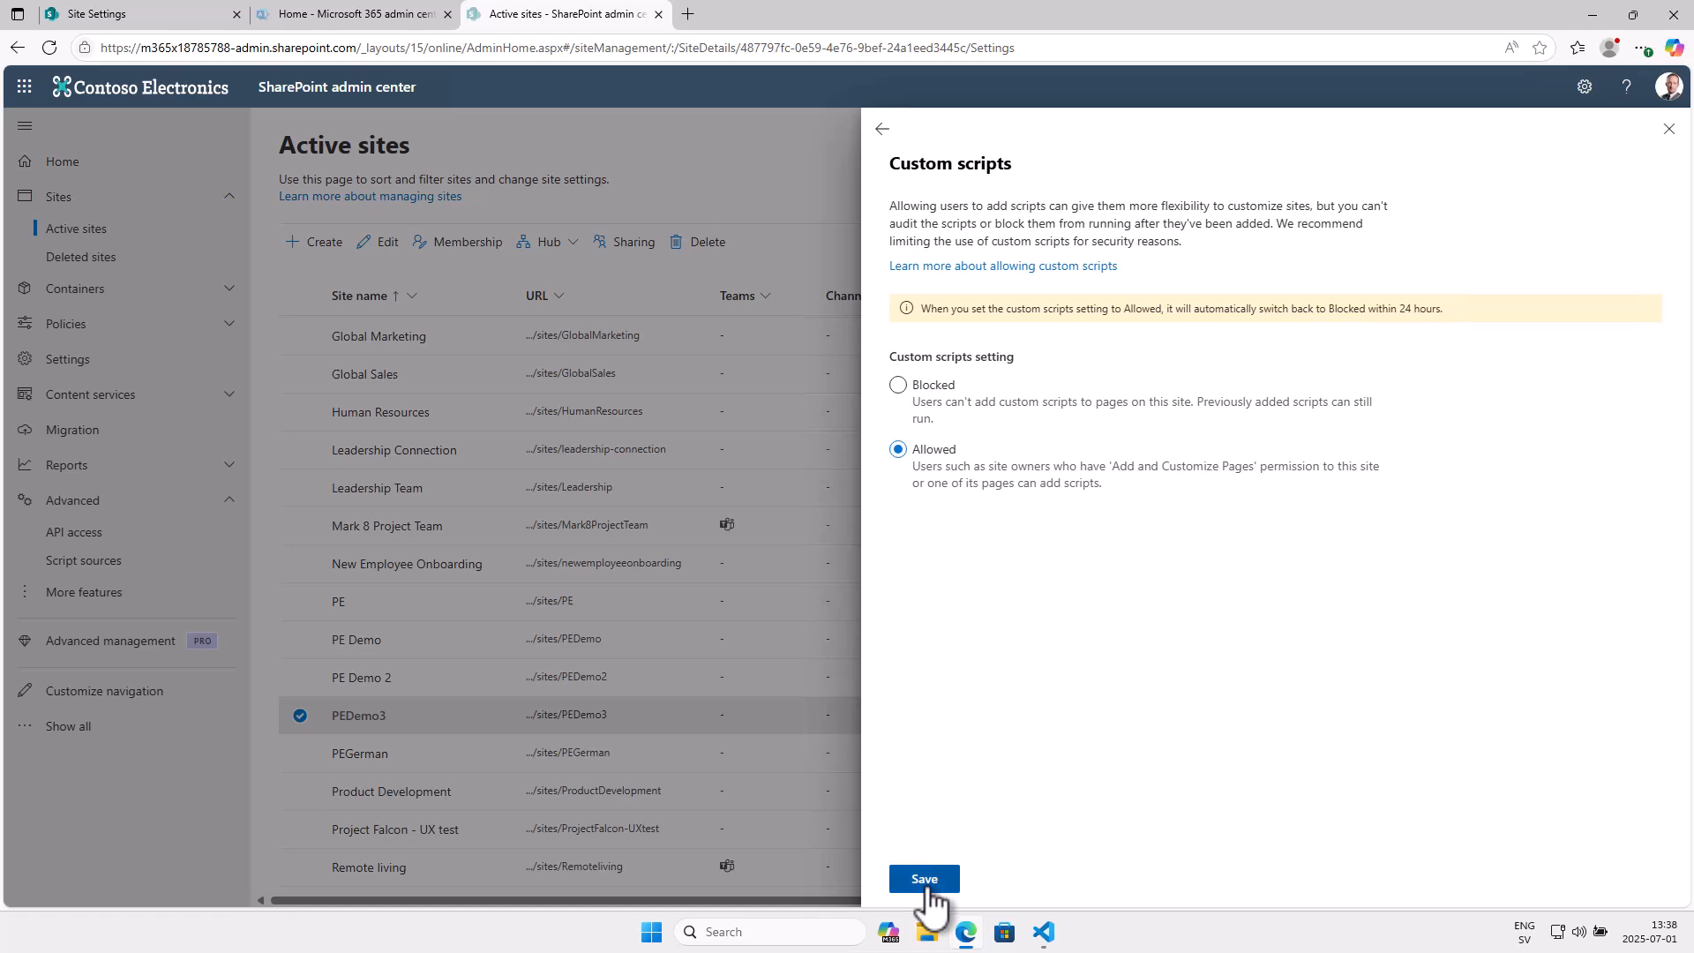
click(945, 889)
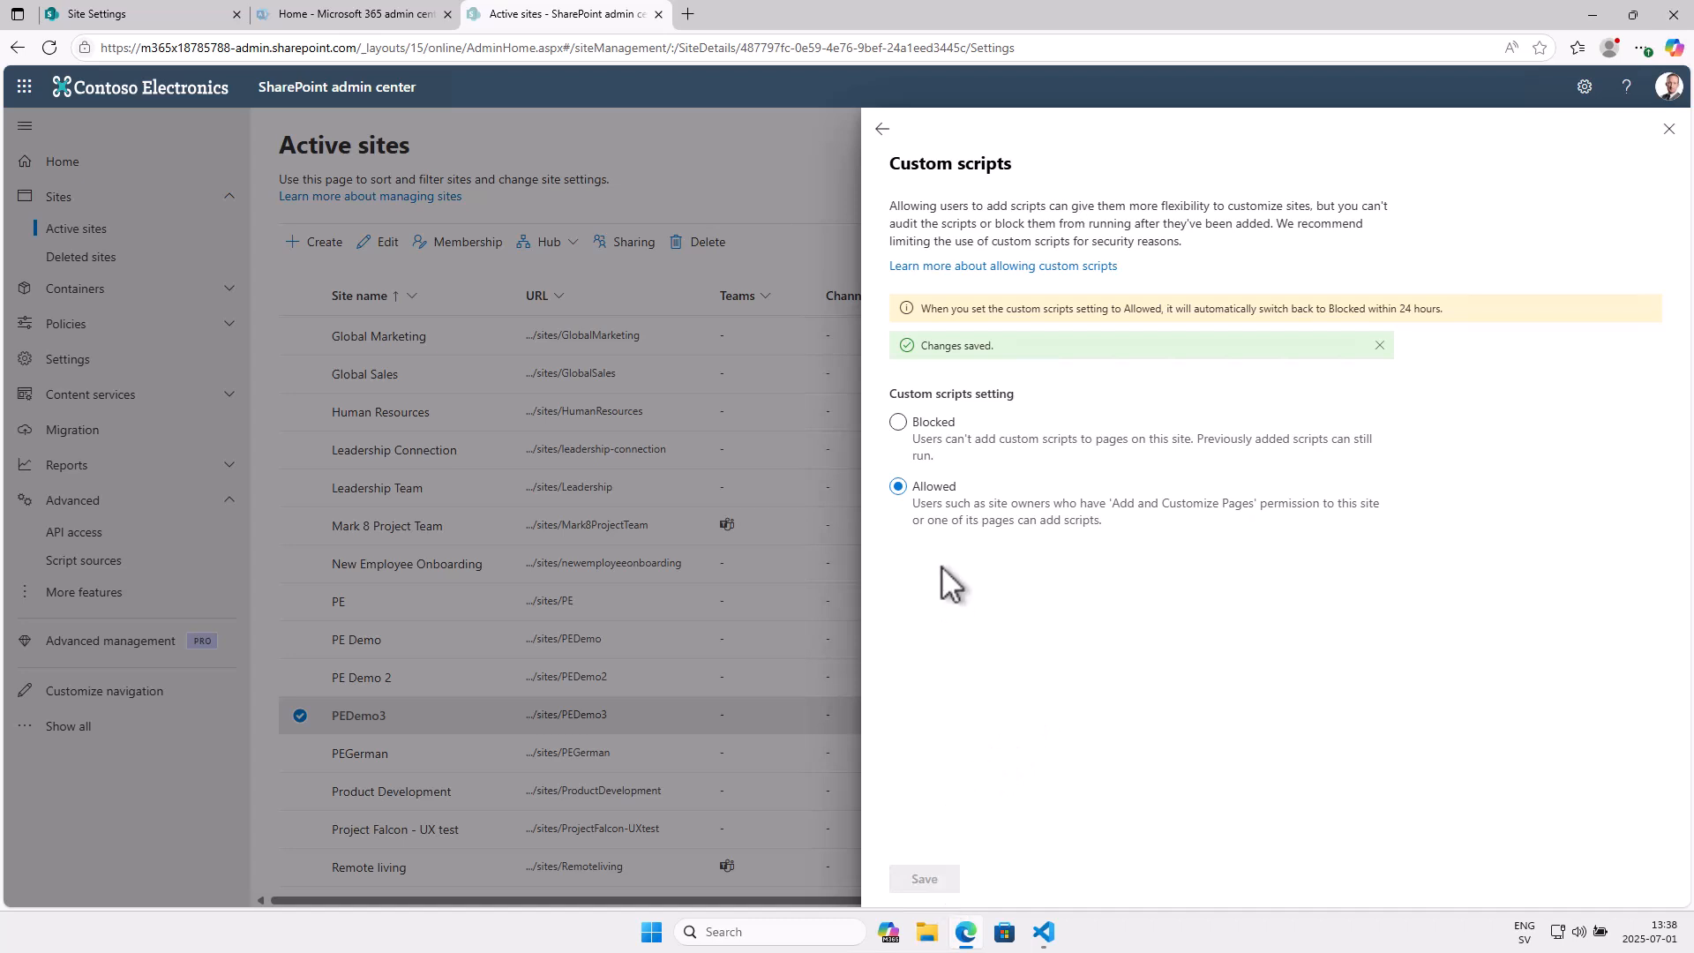
Return to the PEDemo3 site settings, reload them and open the Solutions gallery.
click(159, 16)
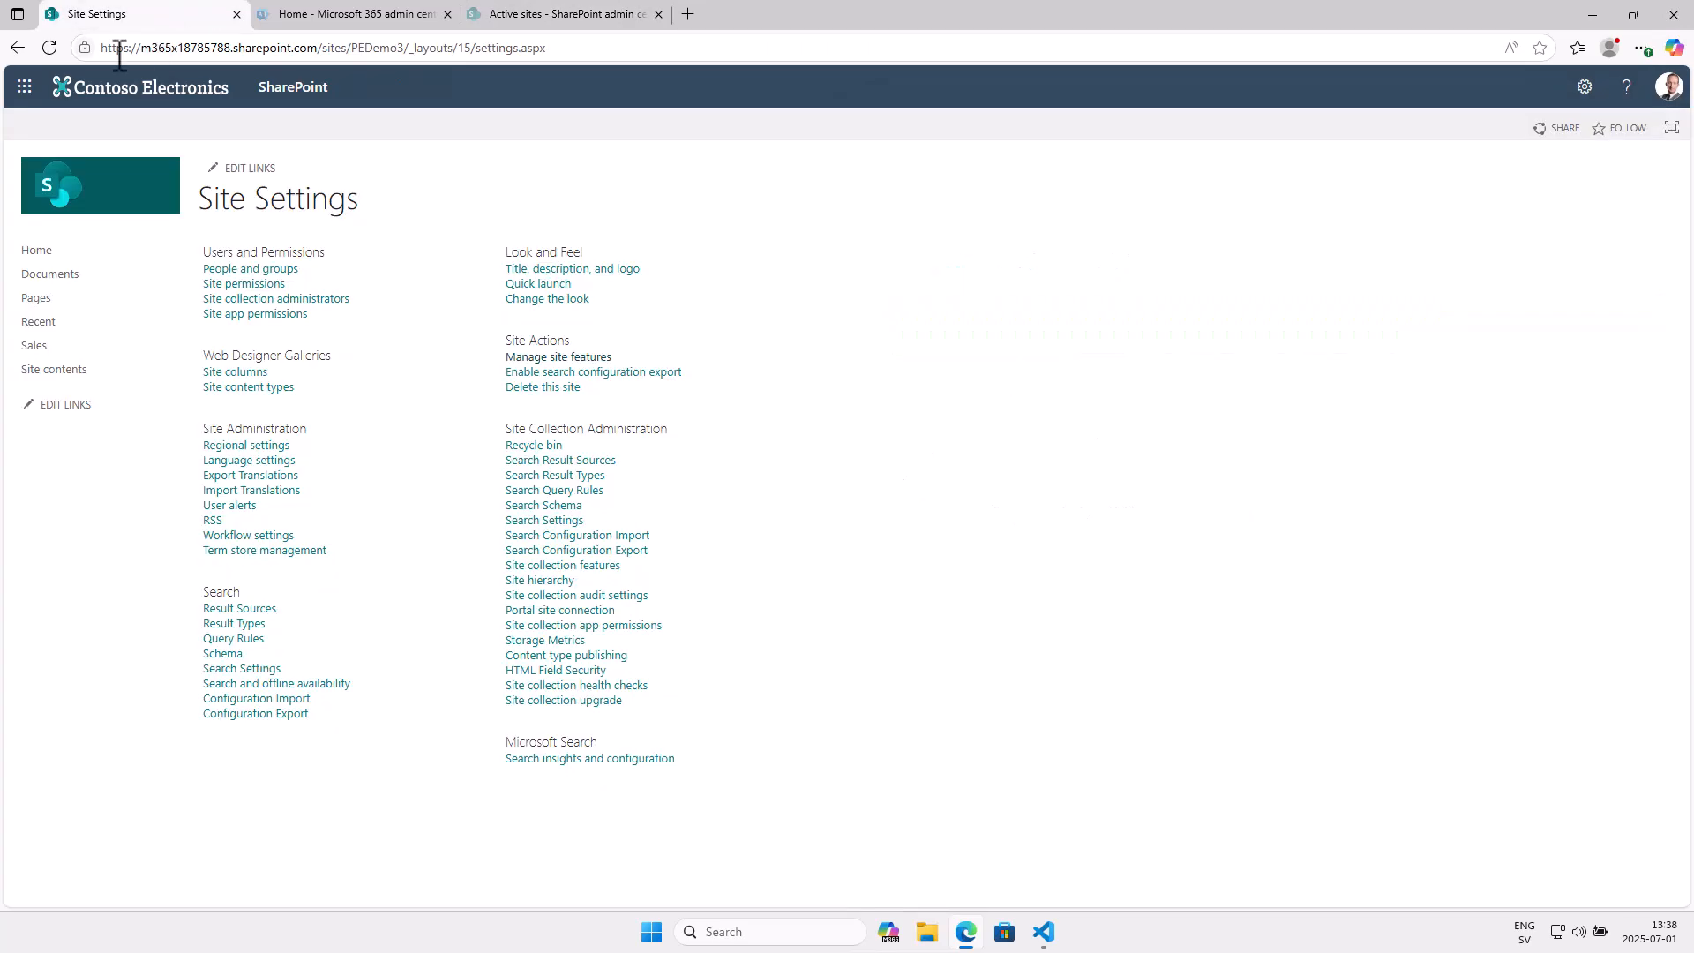
click(50, 48)
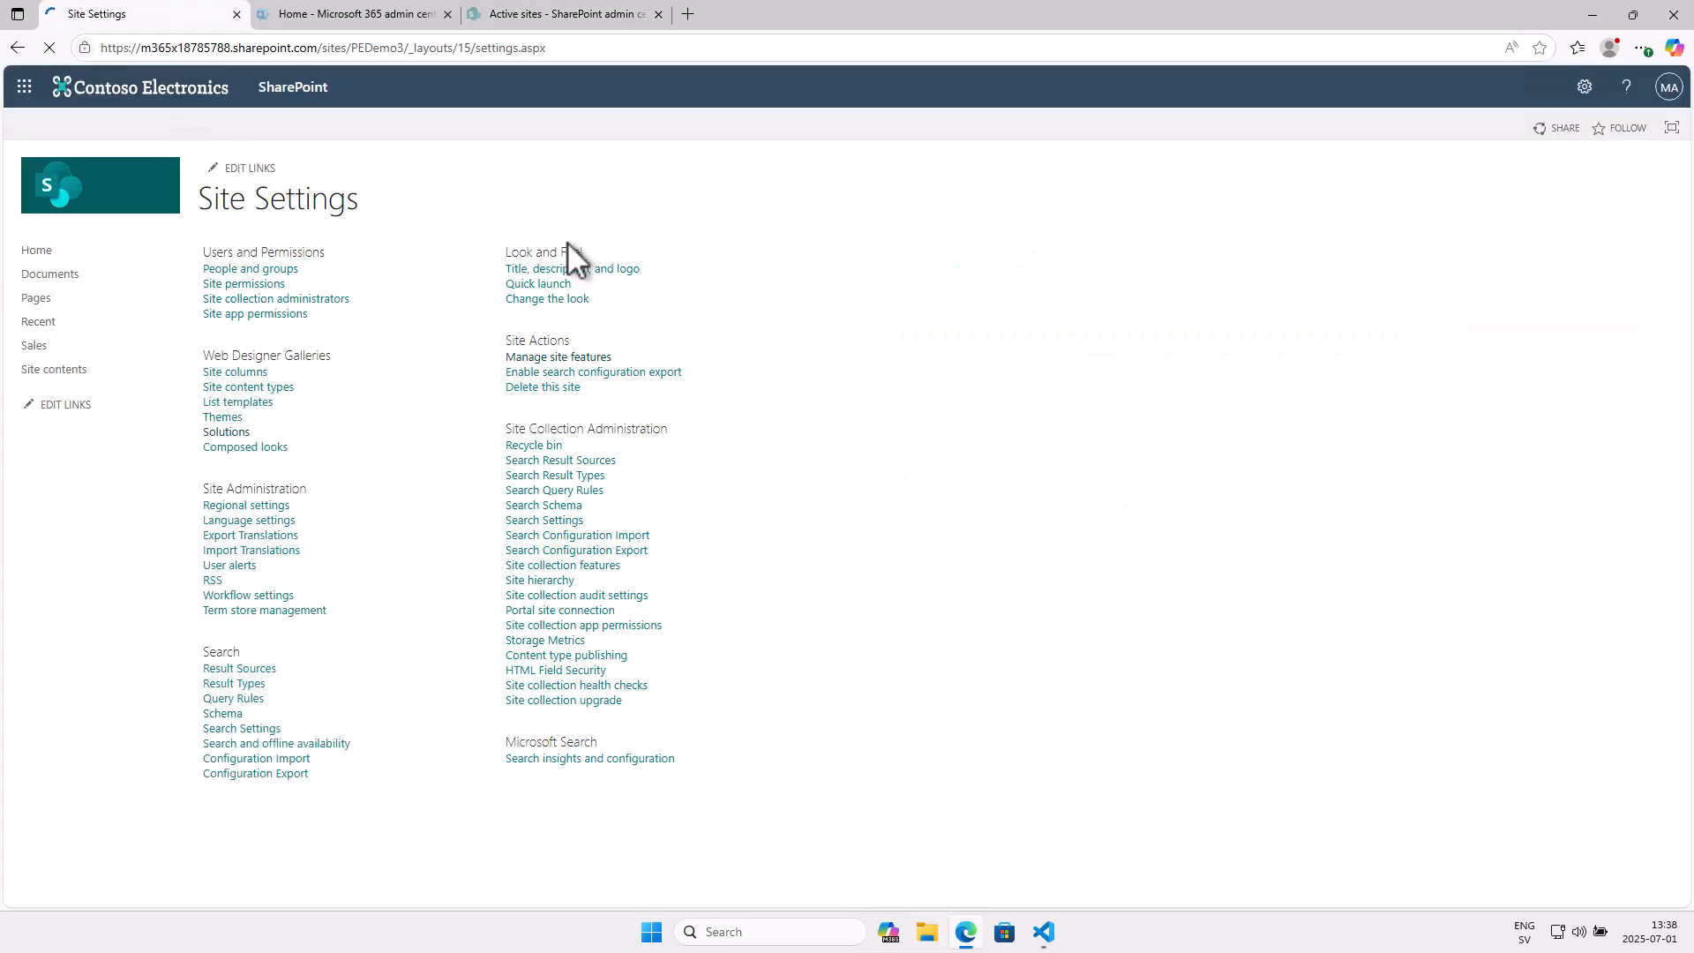
click(227, 432)
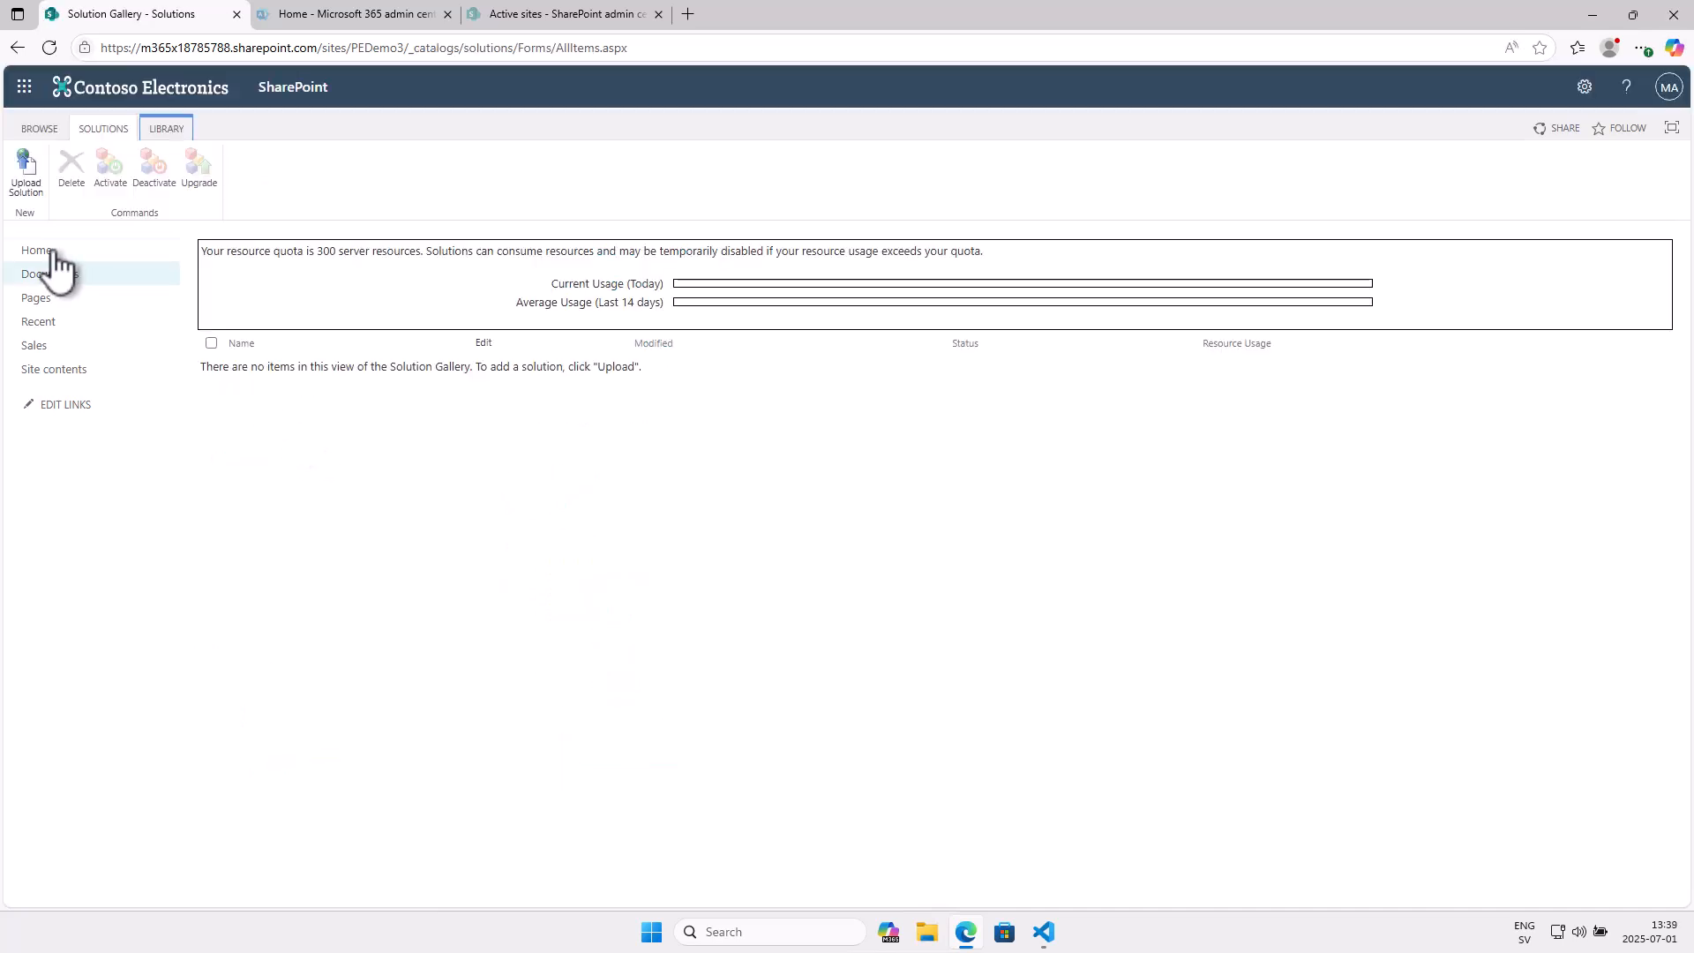
Upload the solution file PE_Sand_2_0_1_4.wsp from Downloads to the gallery and activate it.
click(26, 169)
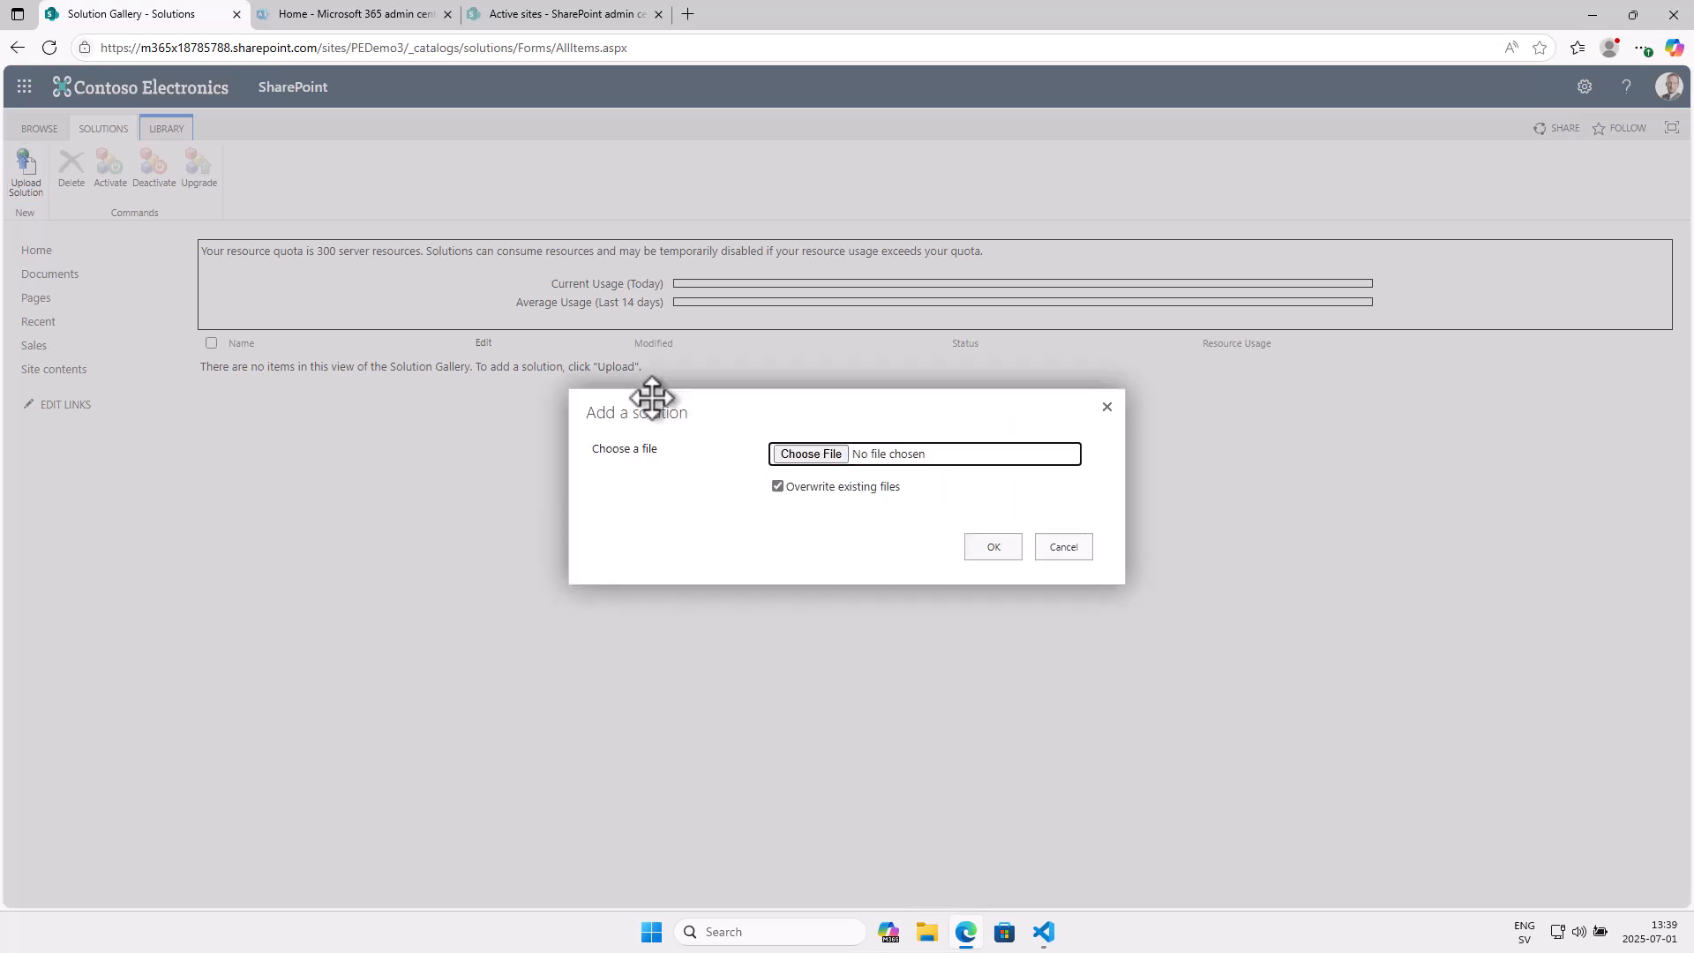
click(817, 456)
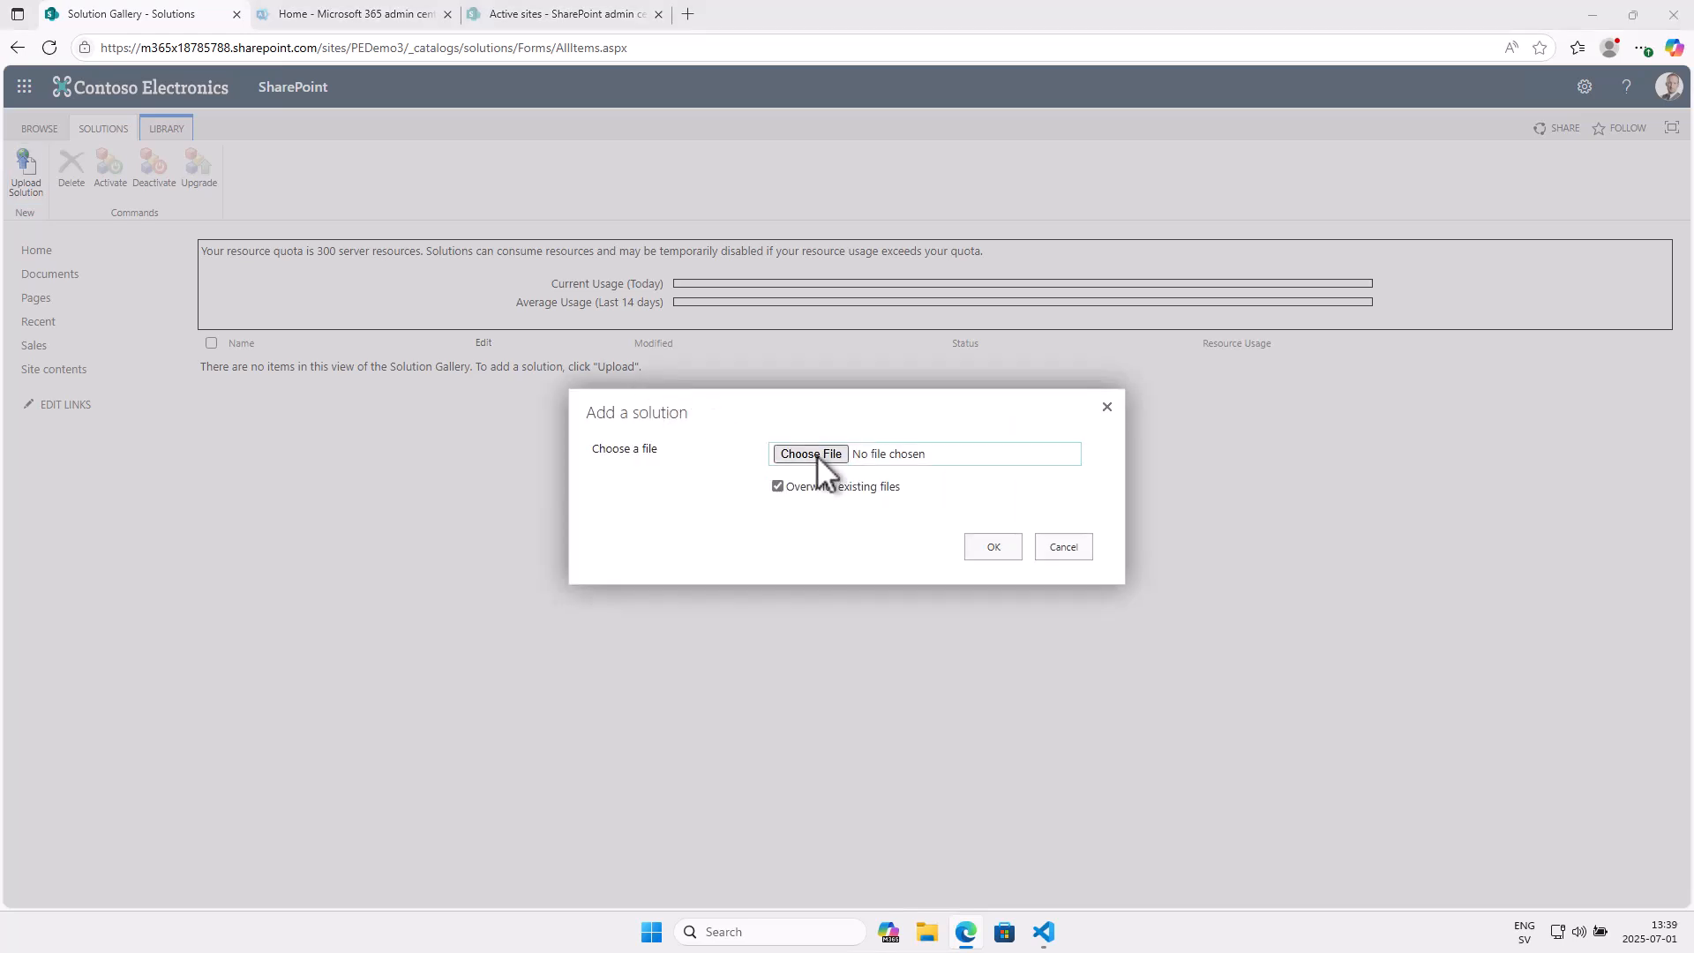
click(611, 314)
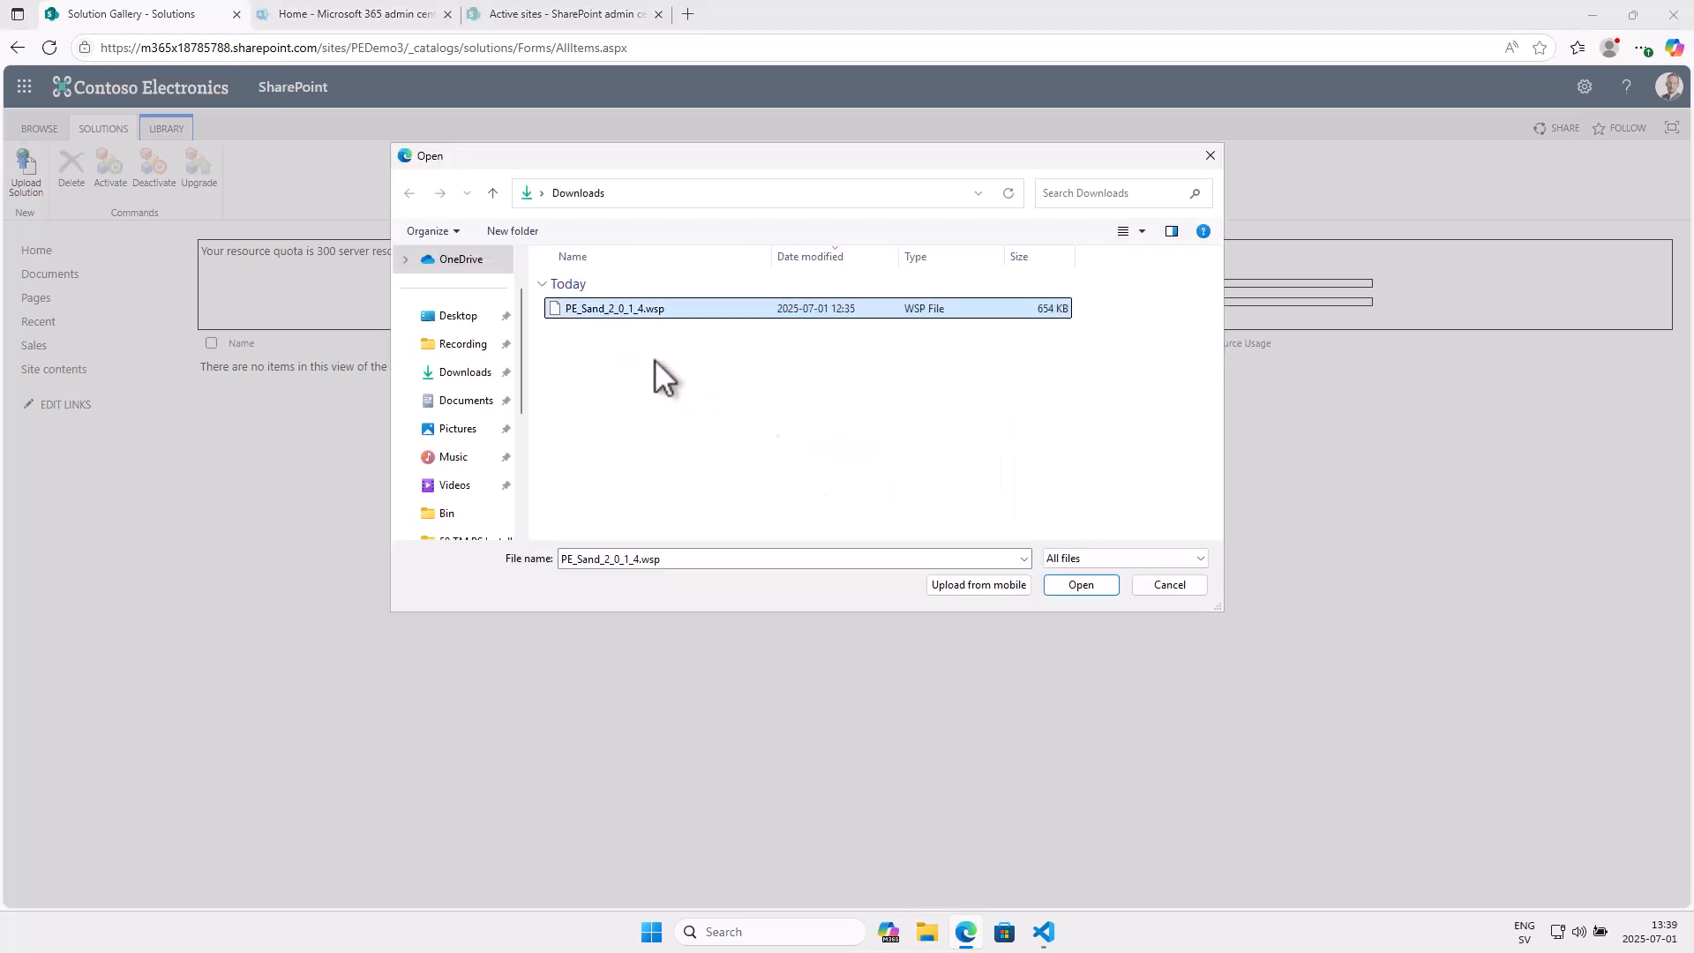
click(1064, 582)
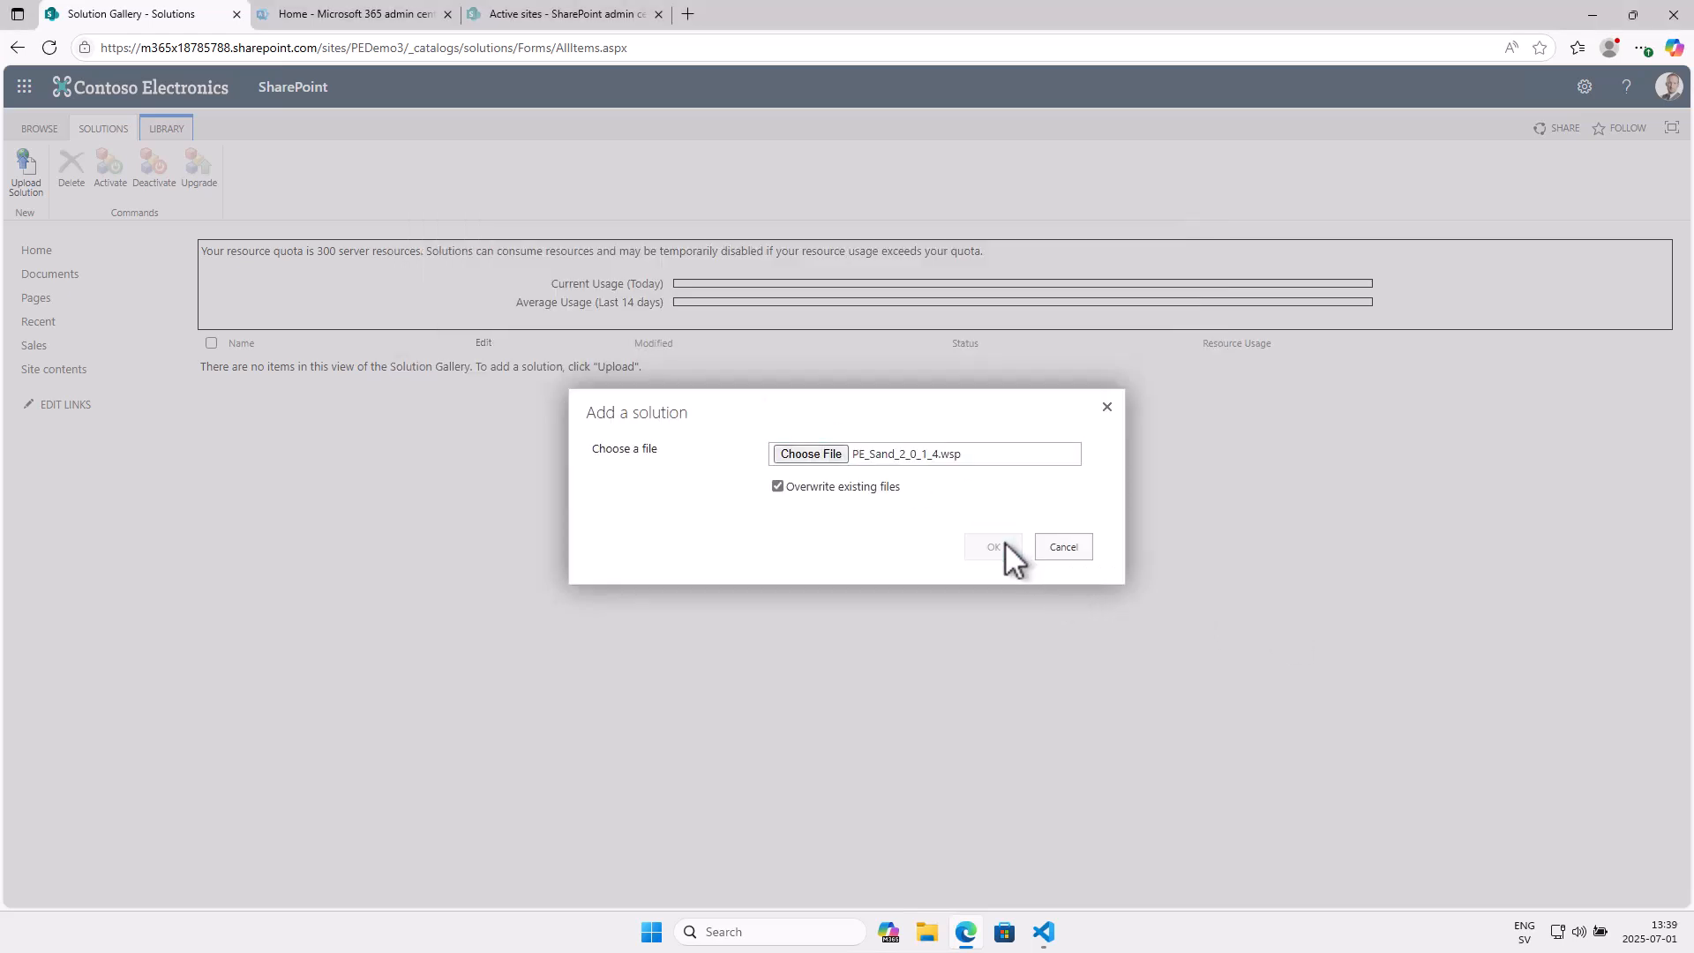
click(993, 547)
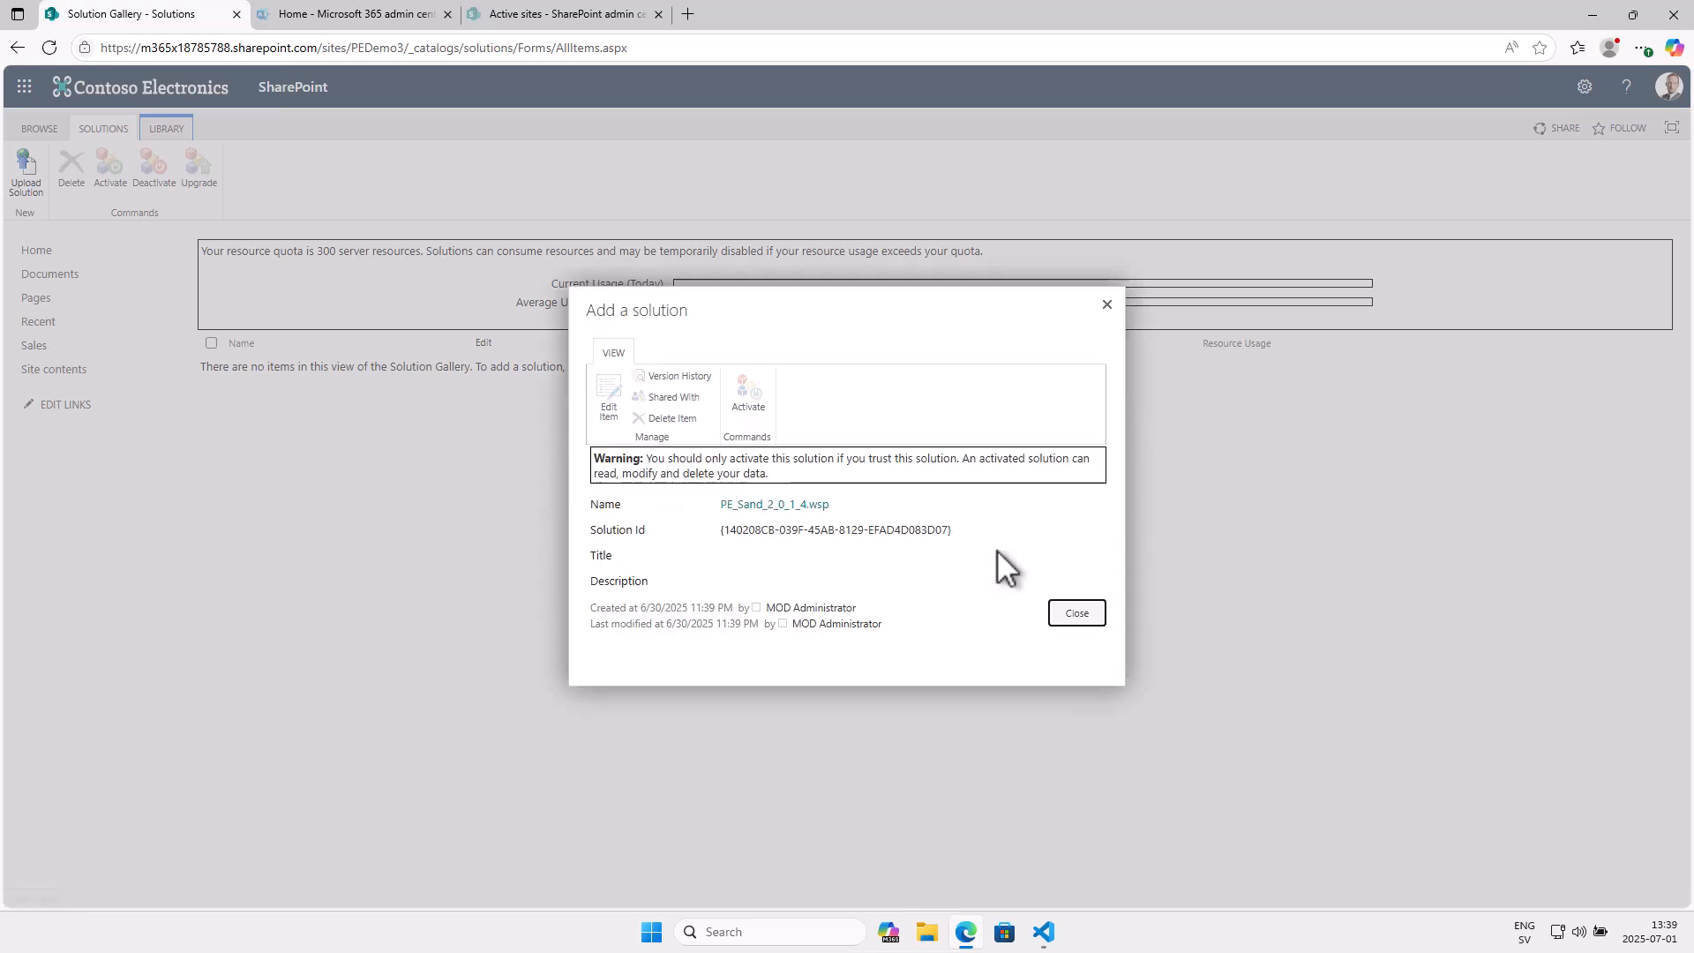
click(746, 397)
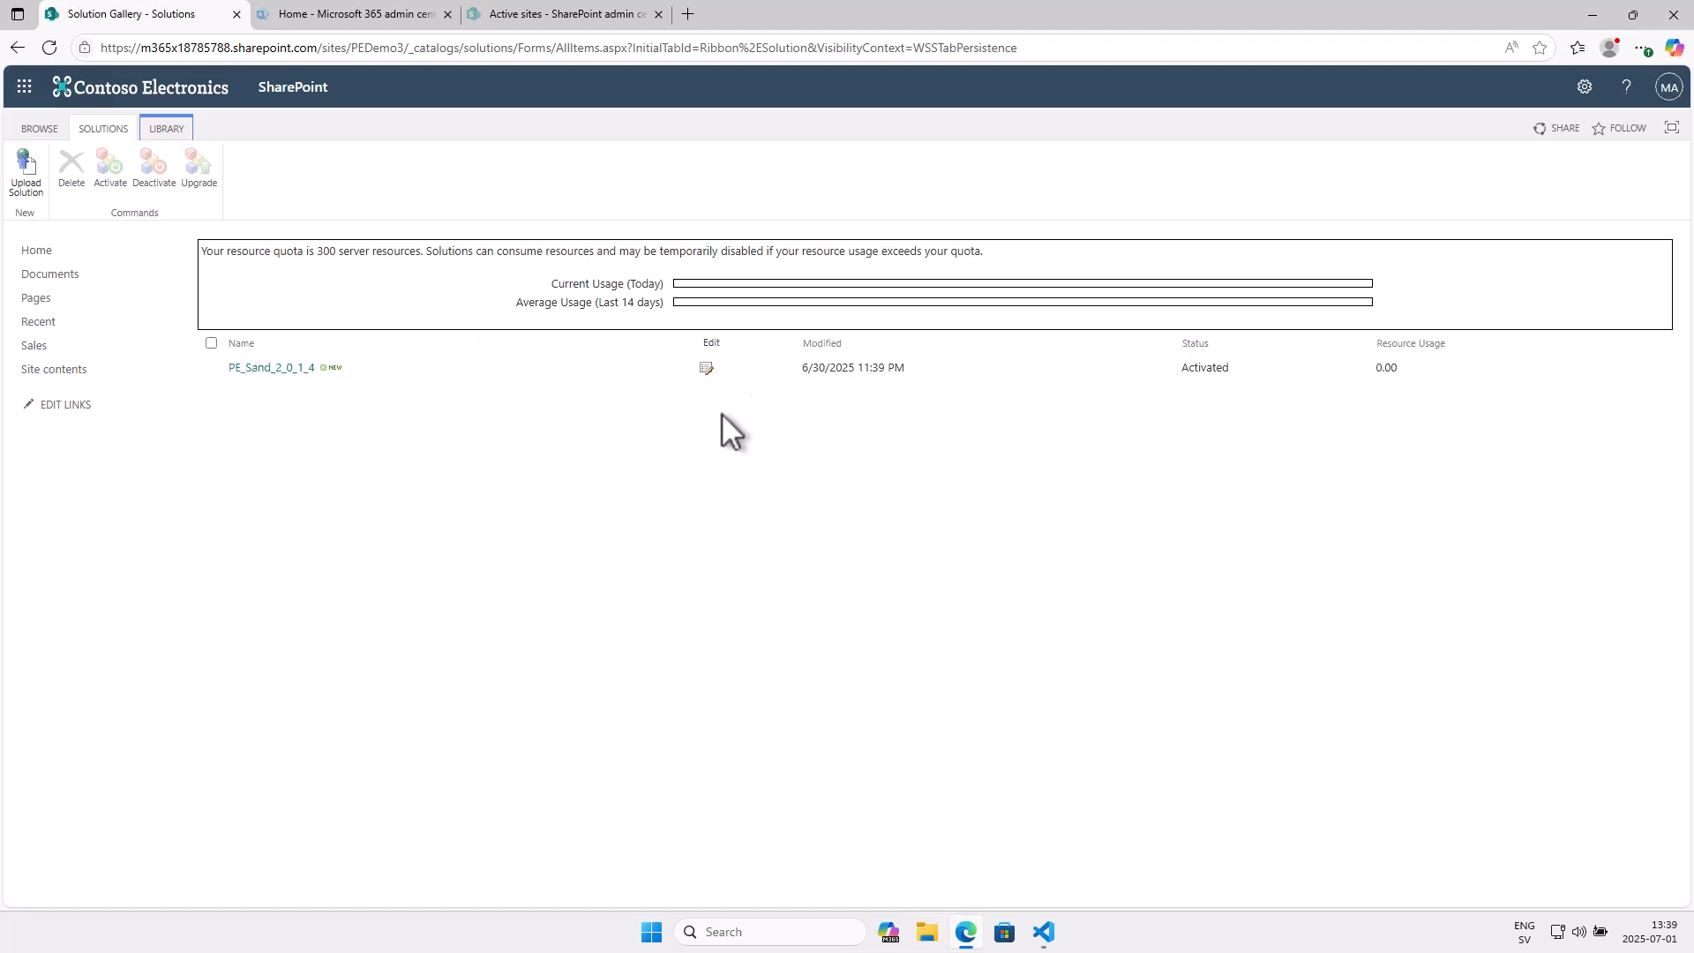
Activate the Pivot Explorer for SharePoint 2.0.1.4 feature in the site features of PEDemo3.
click(1585, 86)
click(1463, 321)
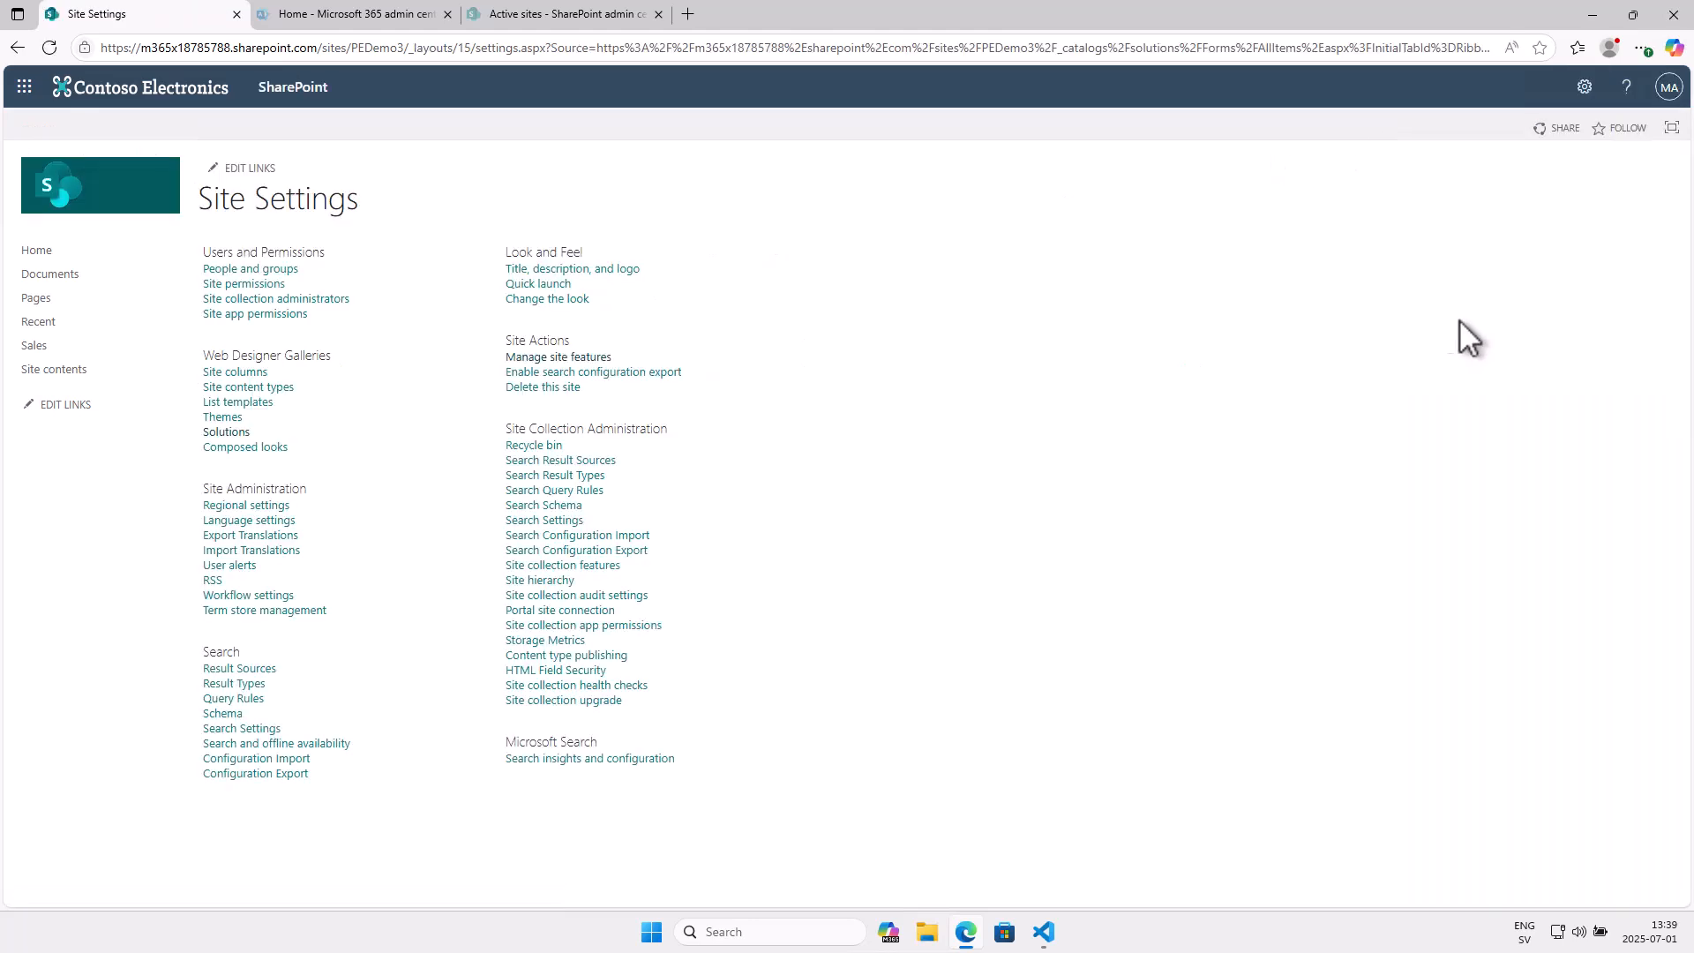
click(584, 359)
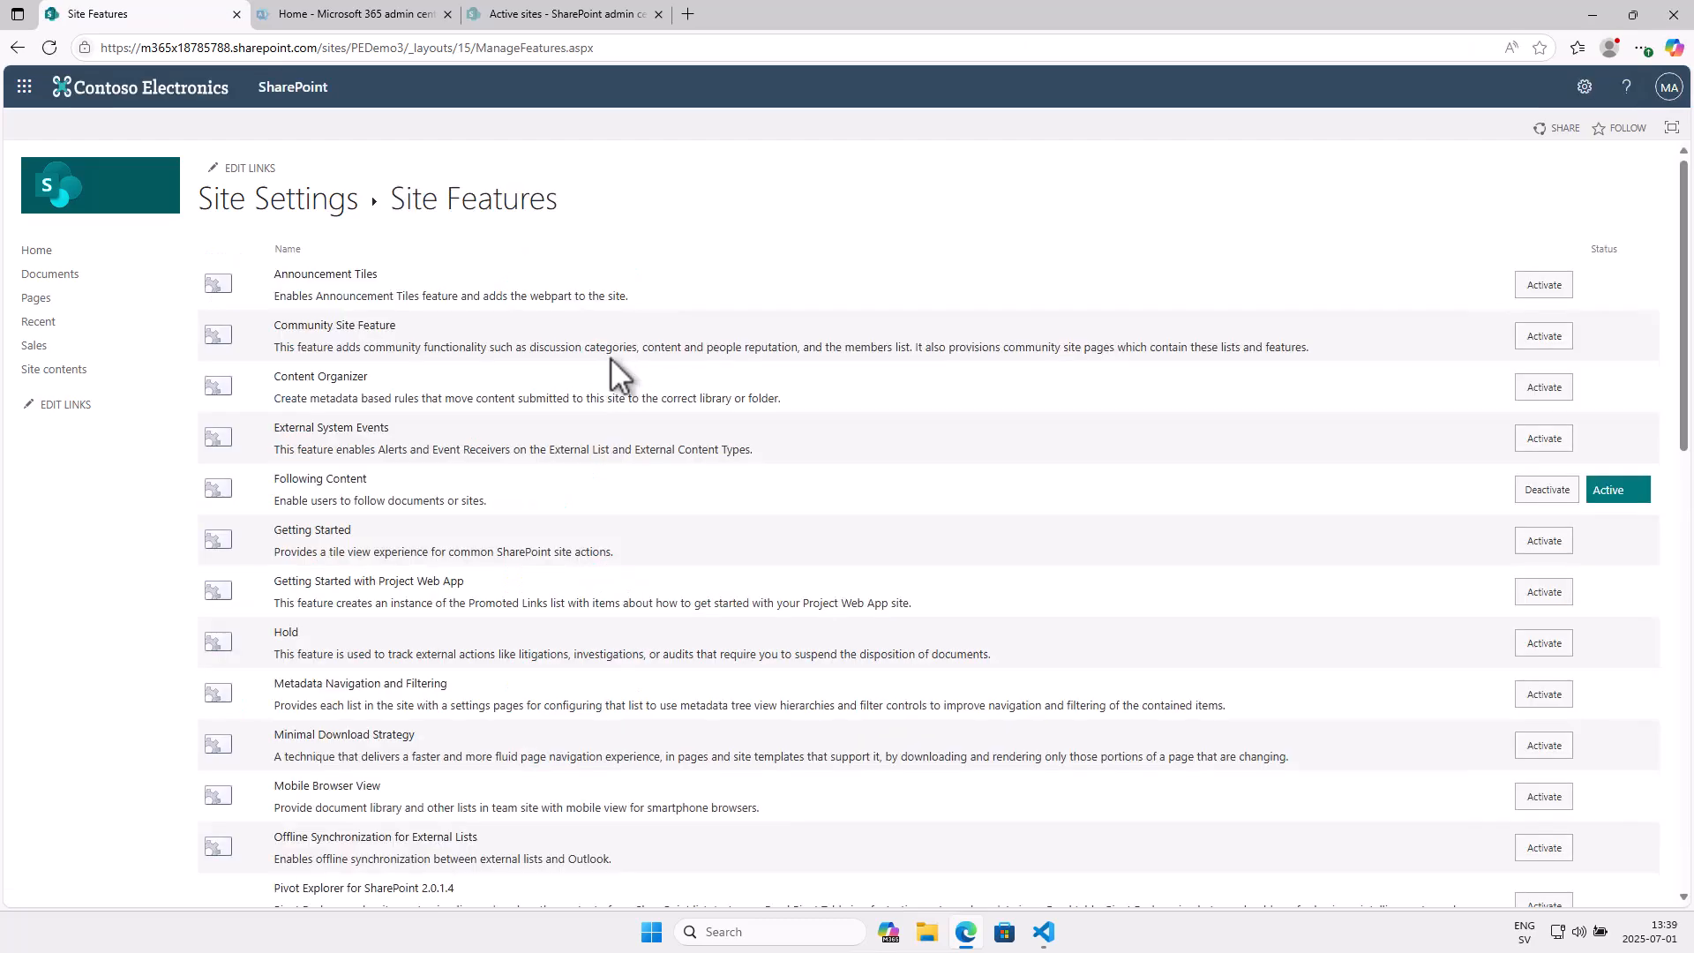
scroll(584, 670, down, 2)
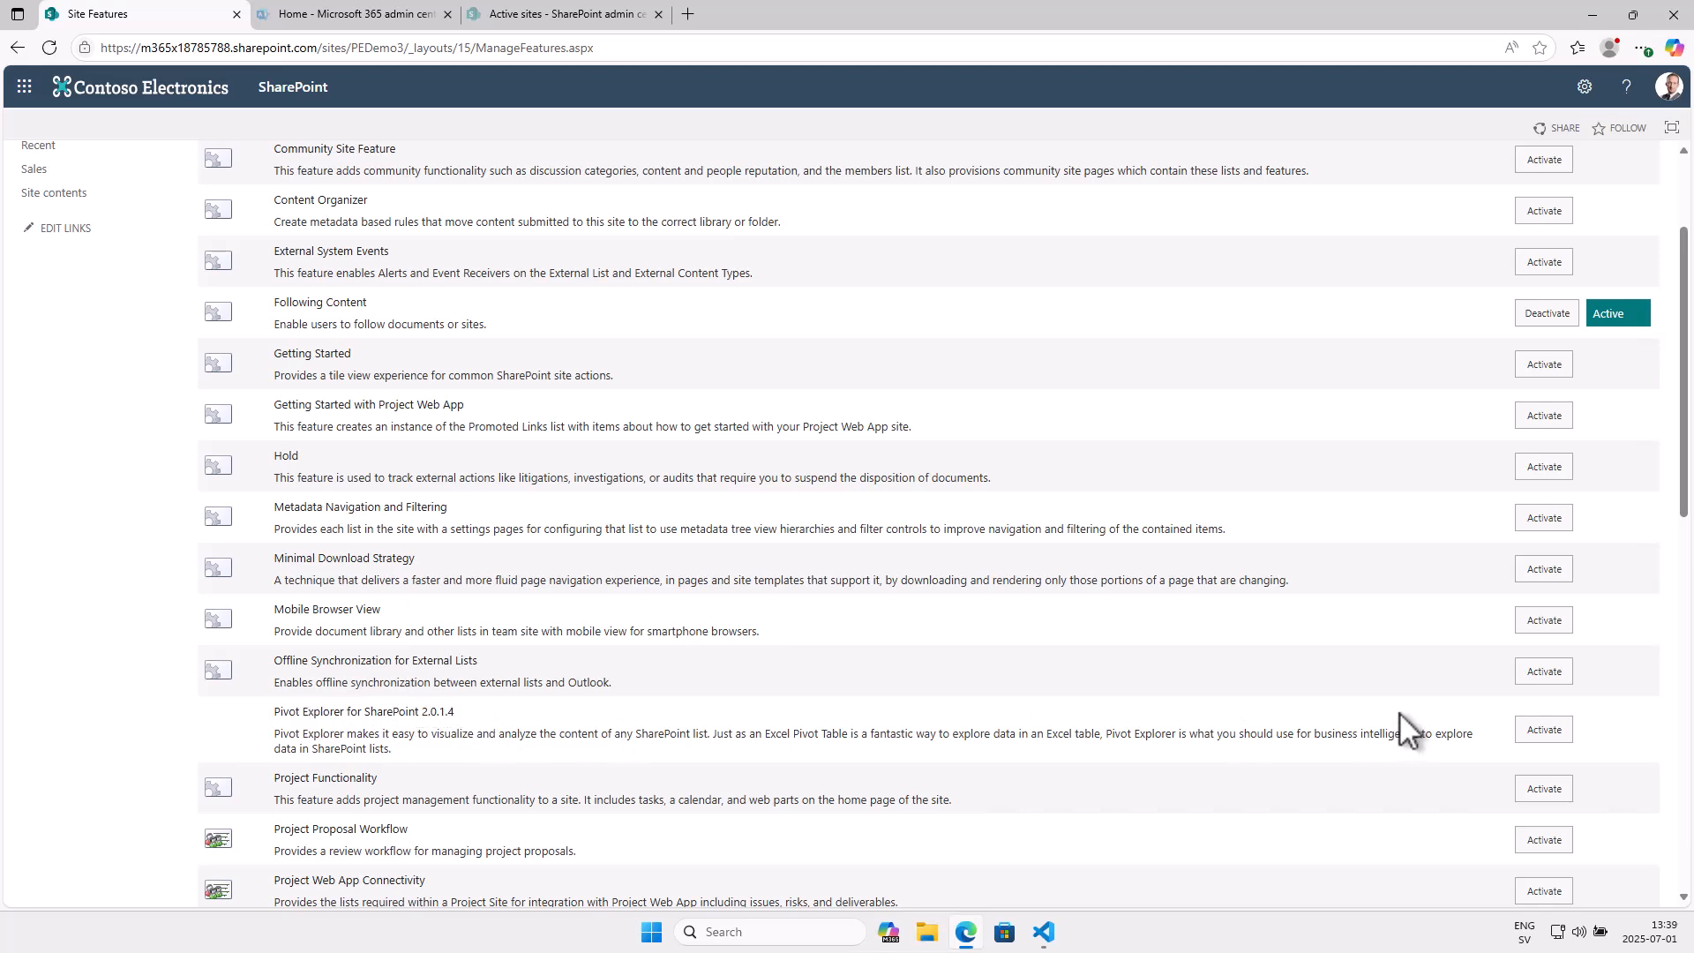
click(1560, 726)
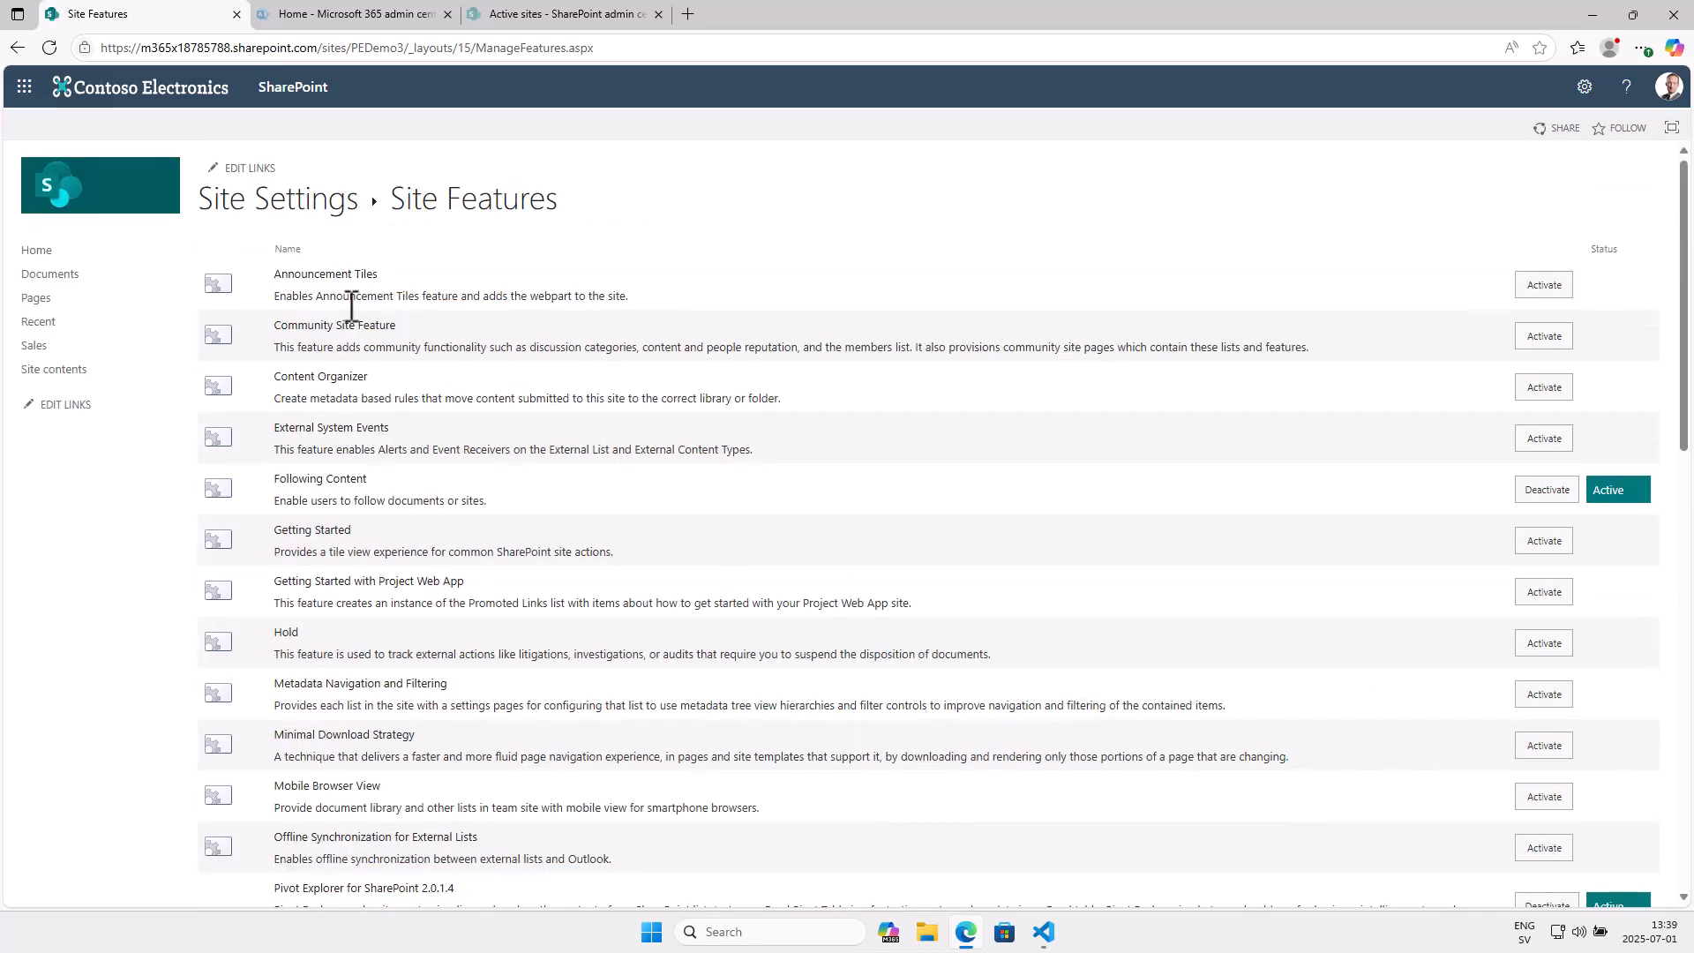
Return to the Sales list, reload it and check its additional commands.
click(48, 347)
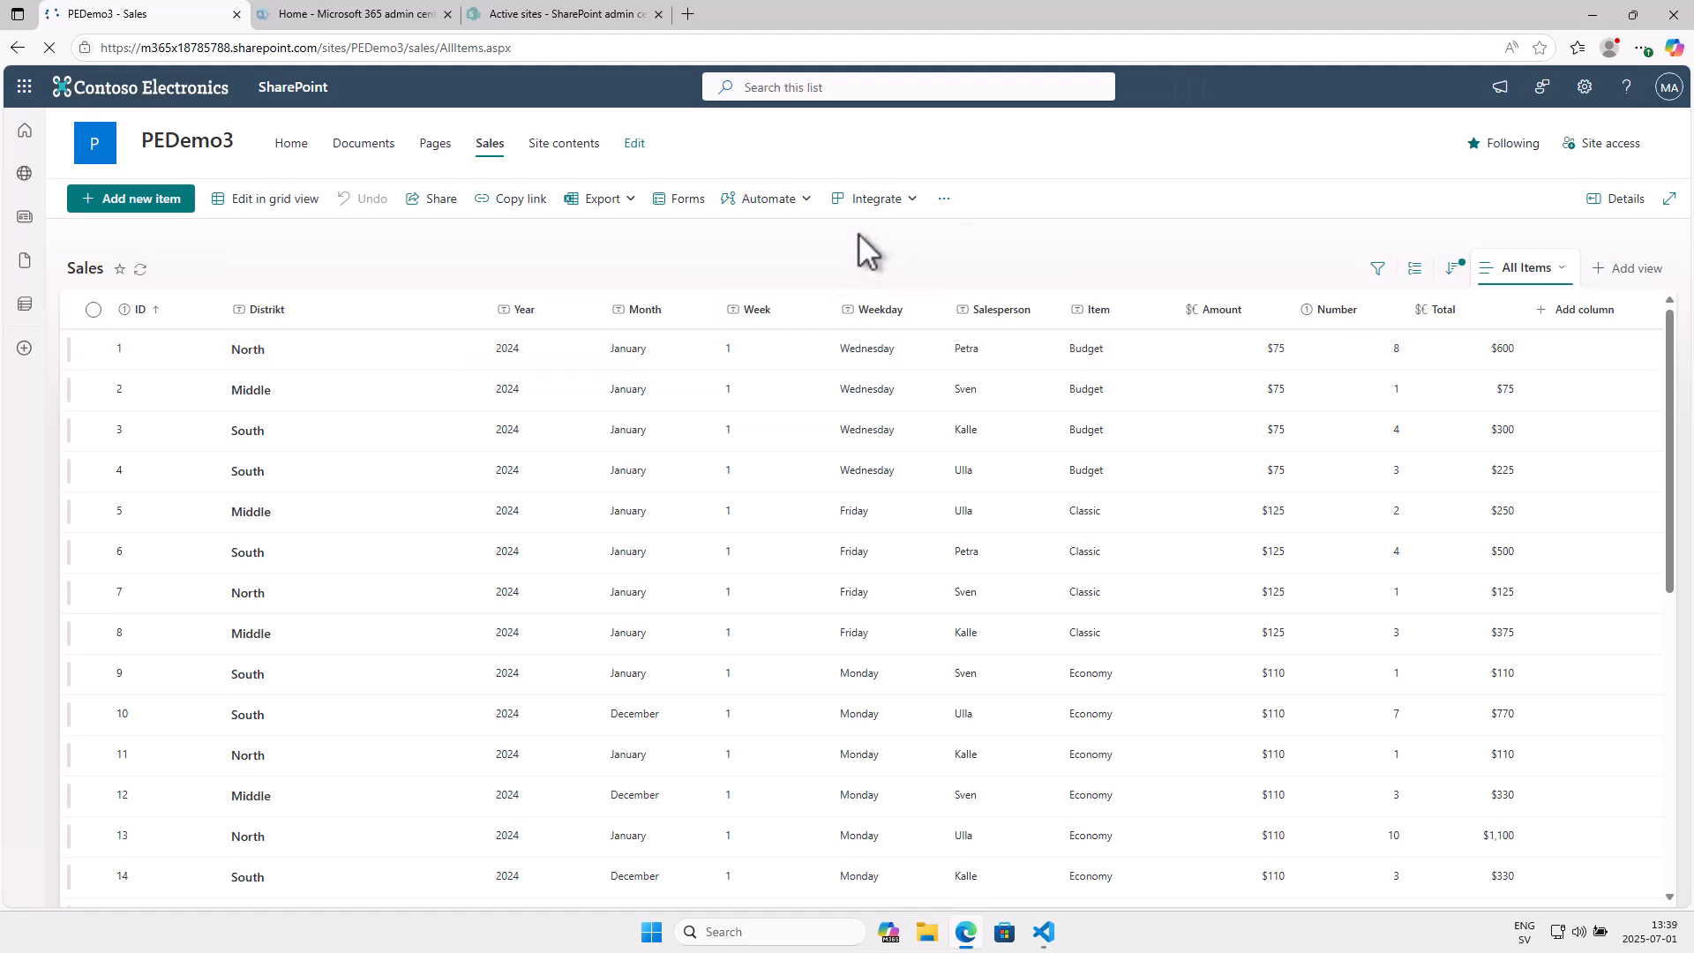
click(49, 47)
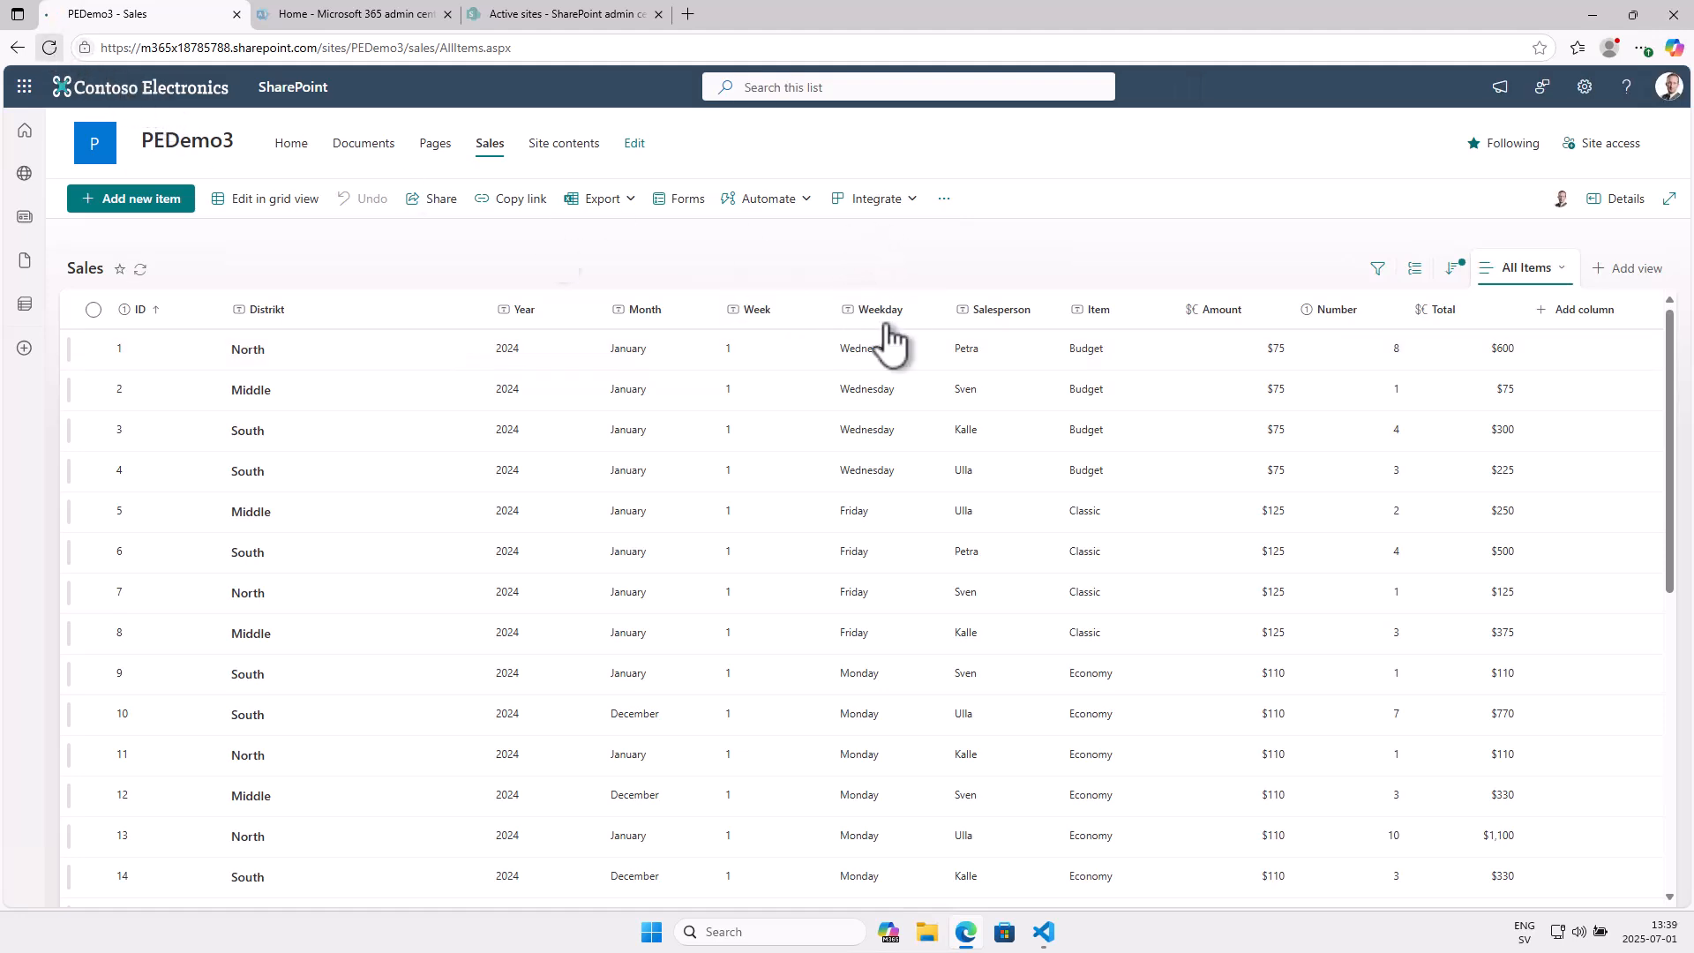
click(943, 199)
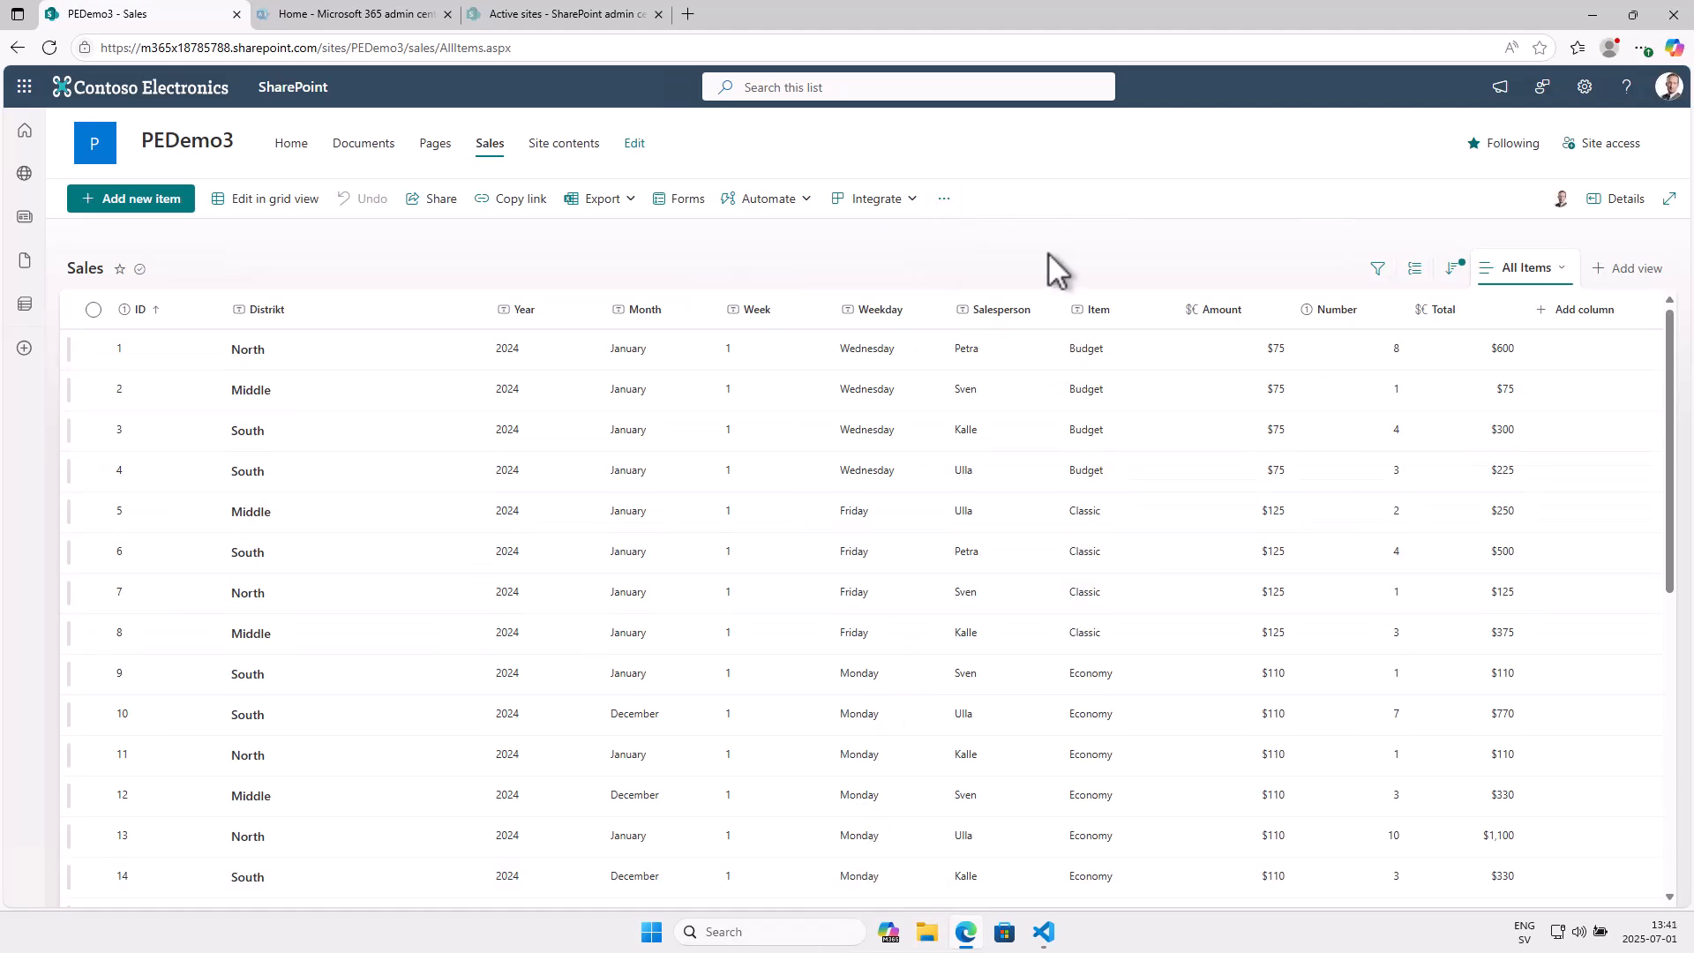
Switch the Sales list to the classic experience in its advanced settings, reload the list and display its item commands.
click(1585, 87)
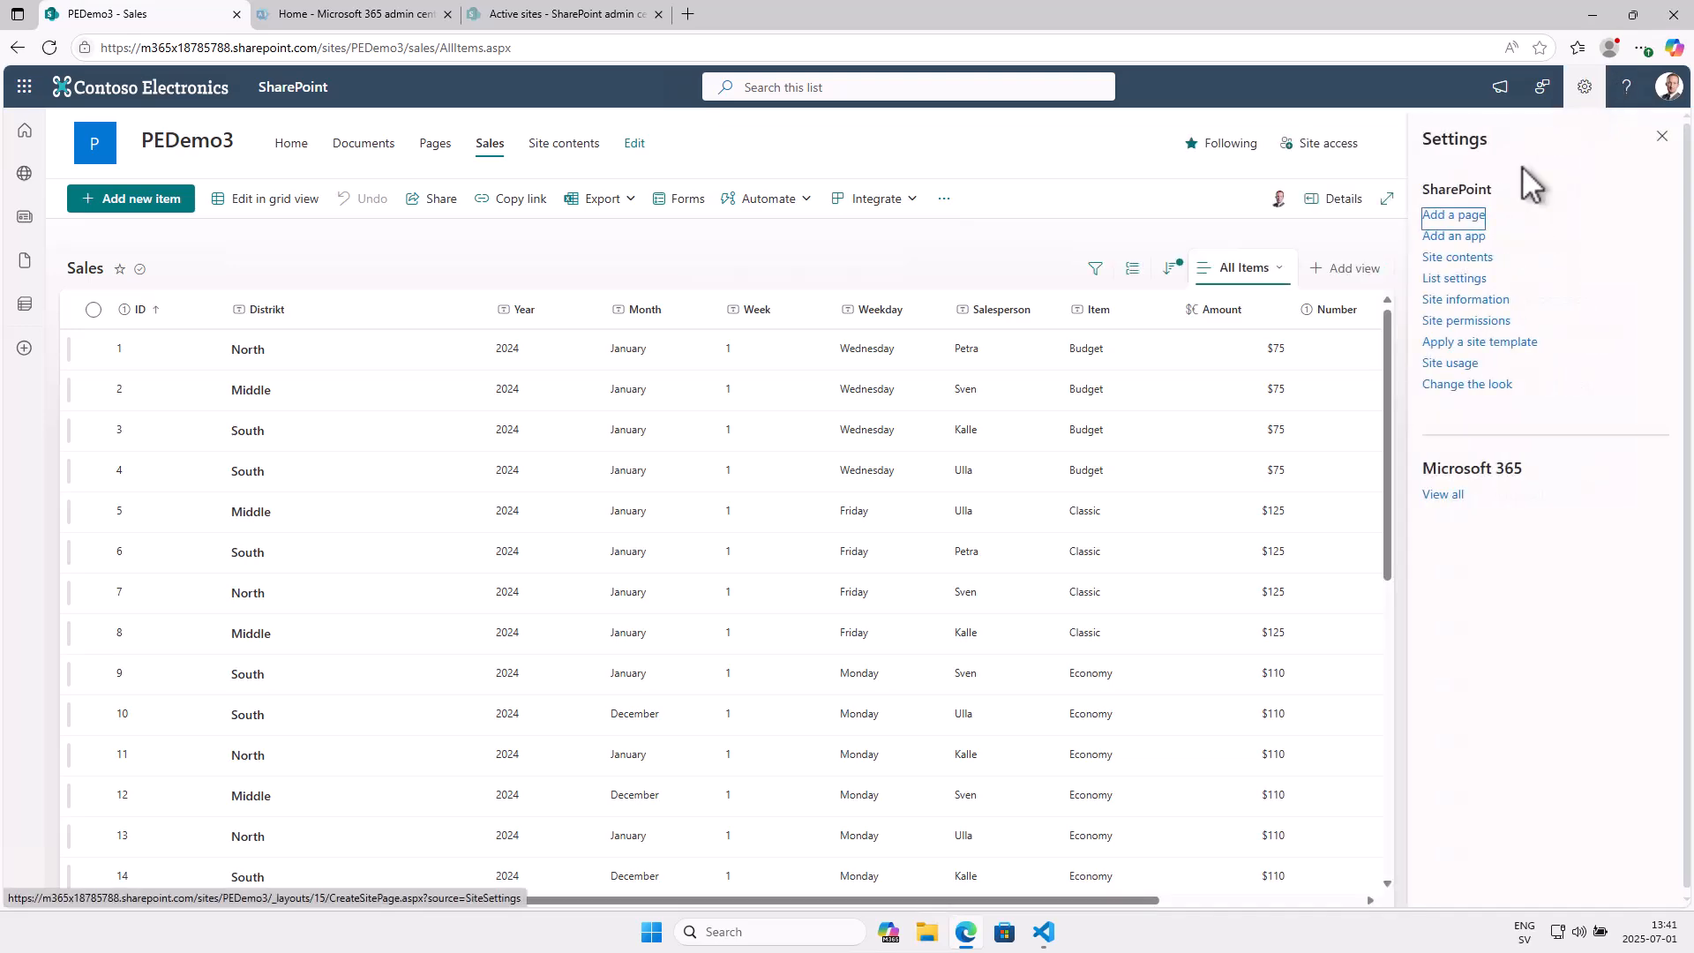
click(1455, 279)
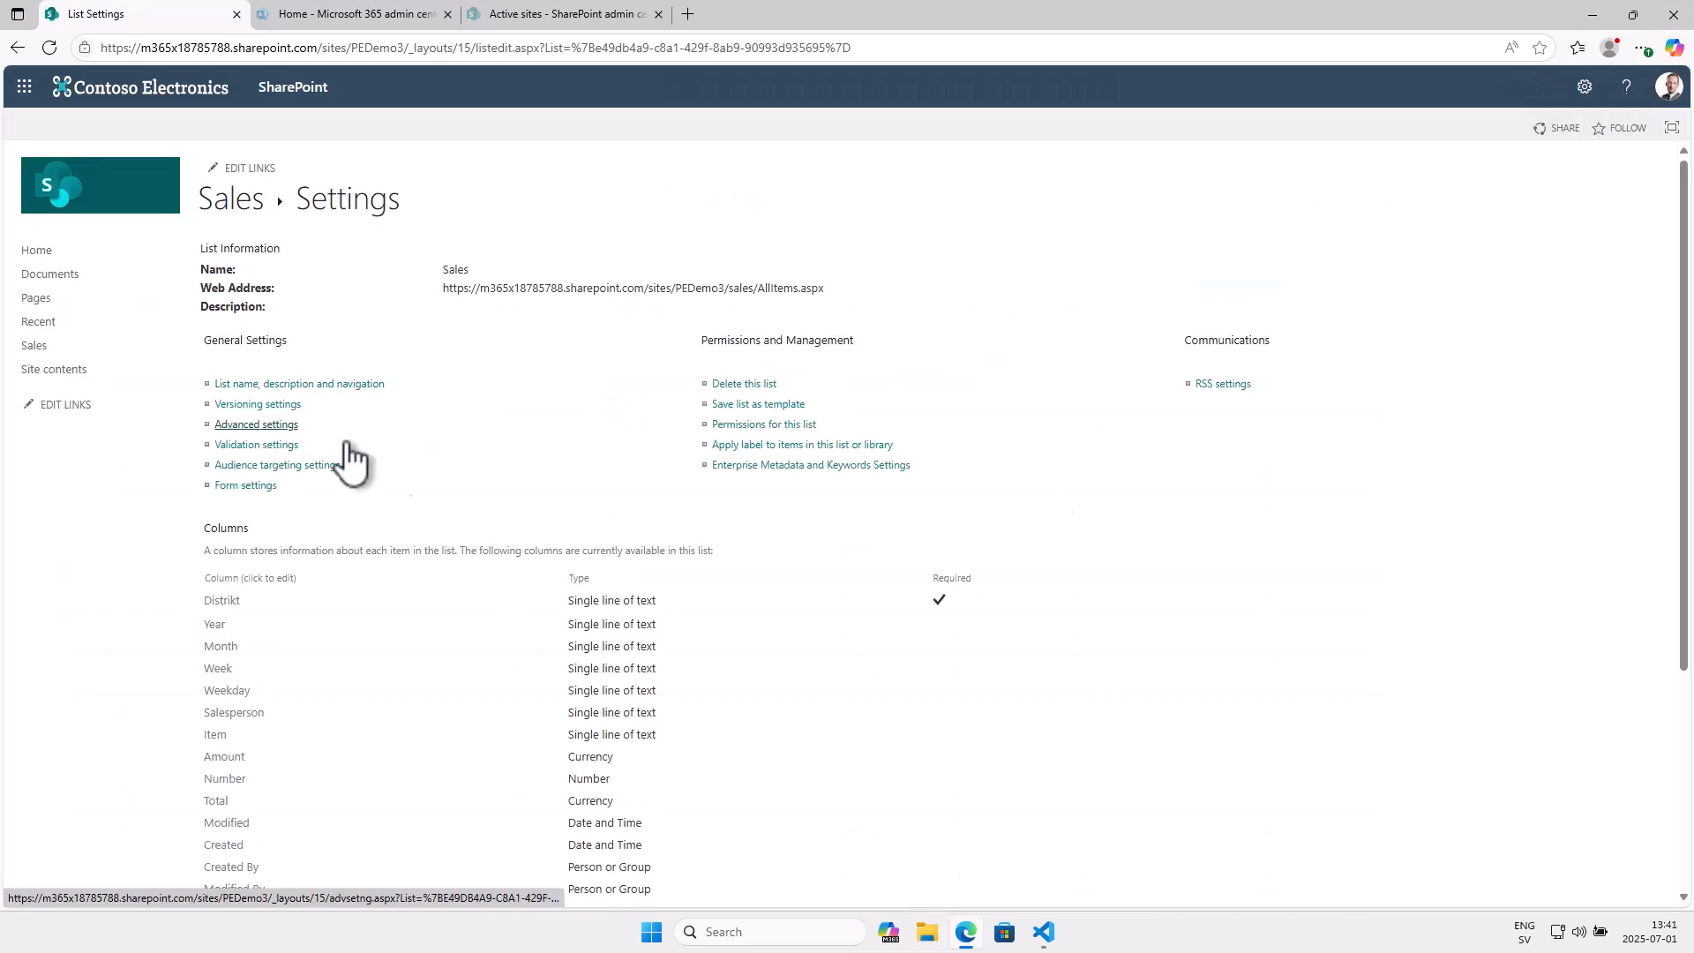
click(298, 429)
scroll(690, 549, down, 4)
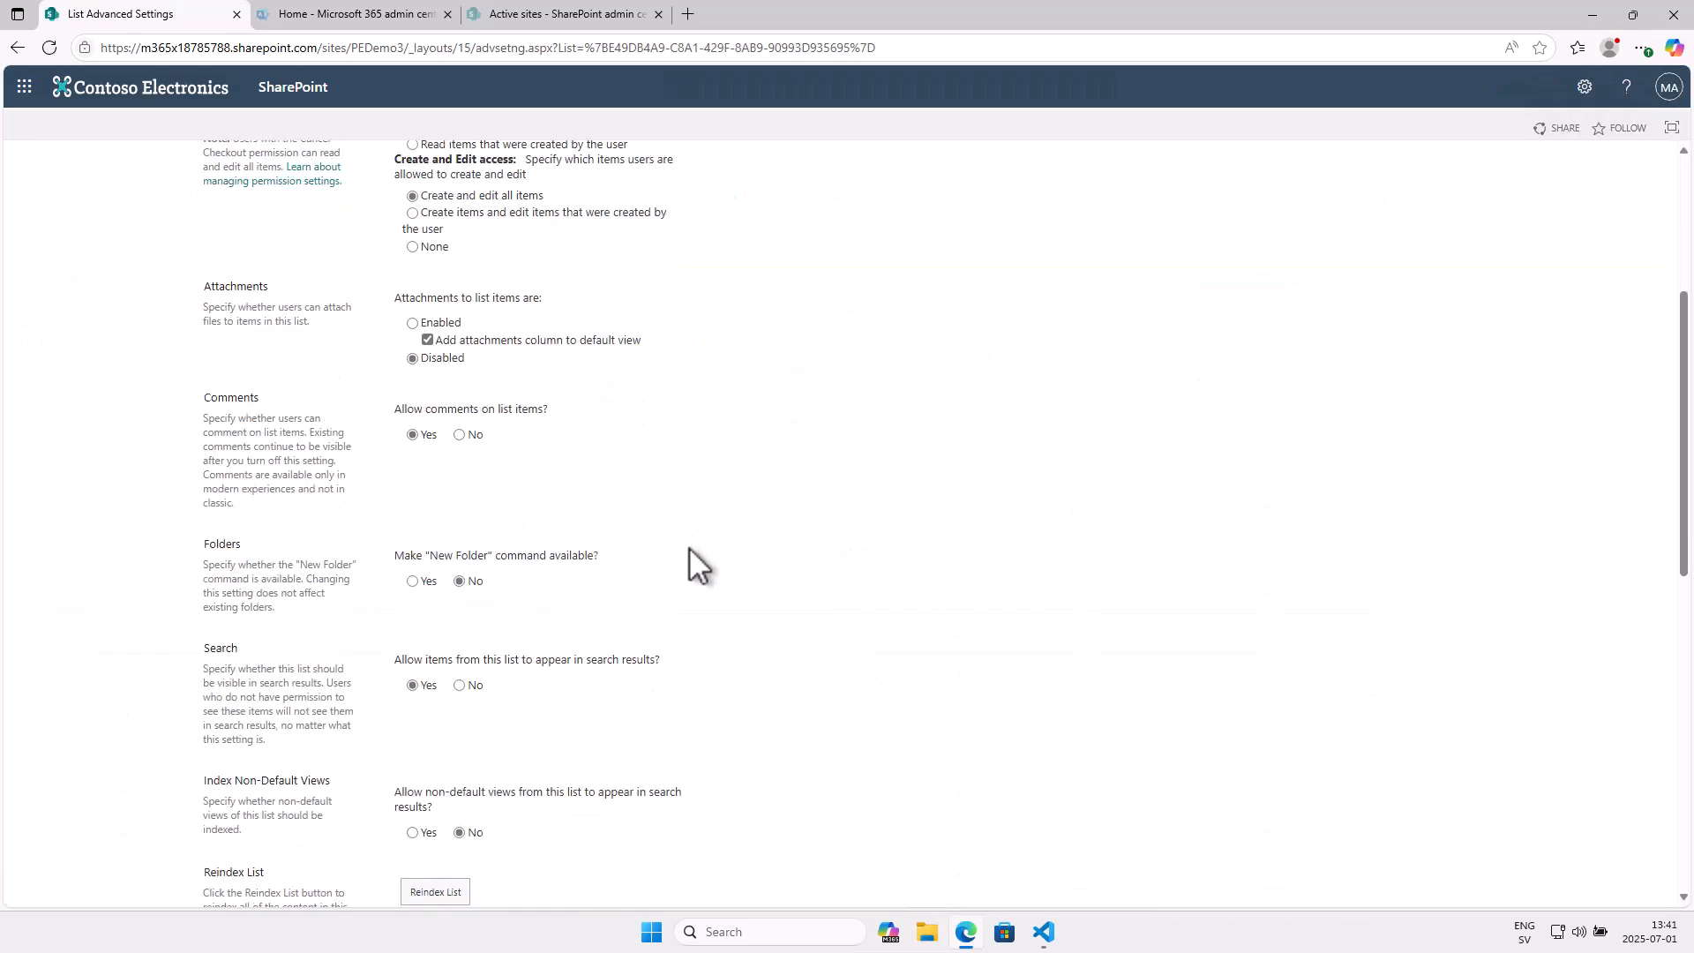
scroll(697, 600, down, 10)
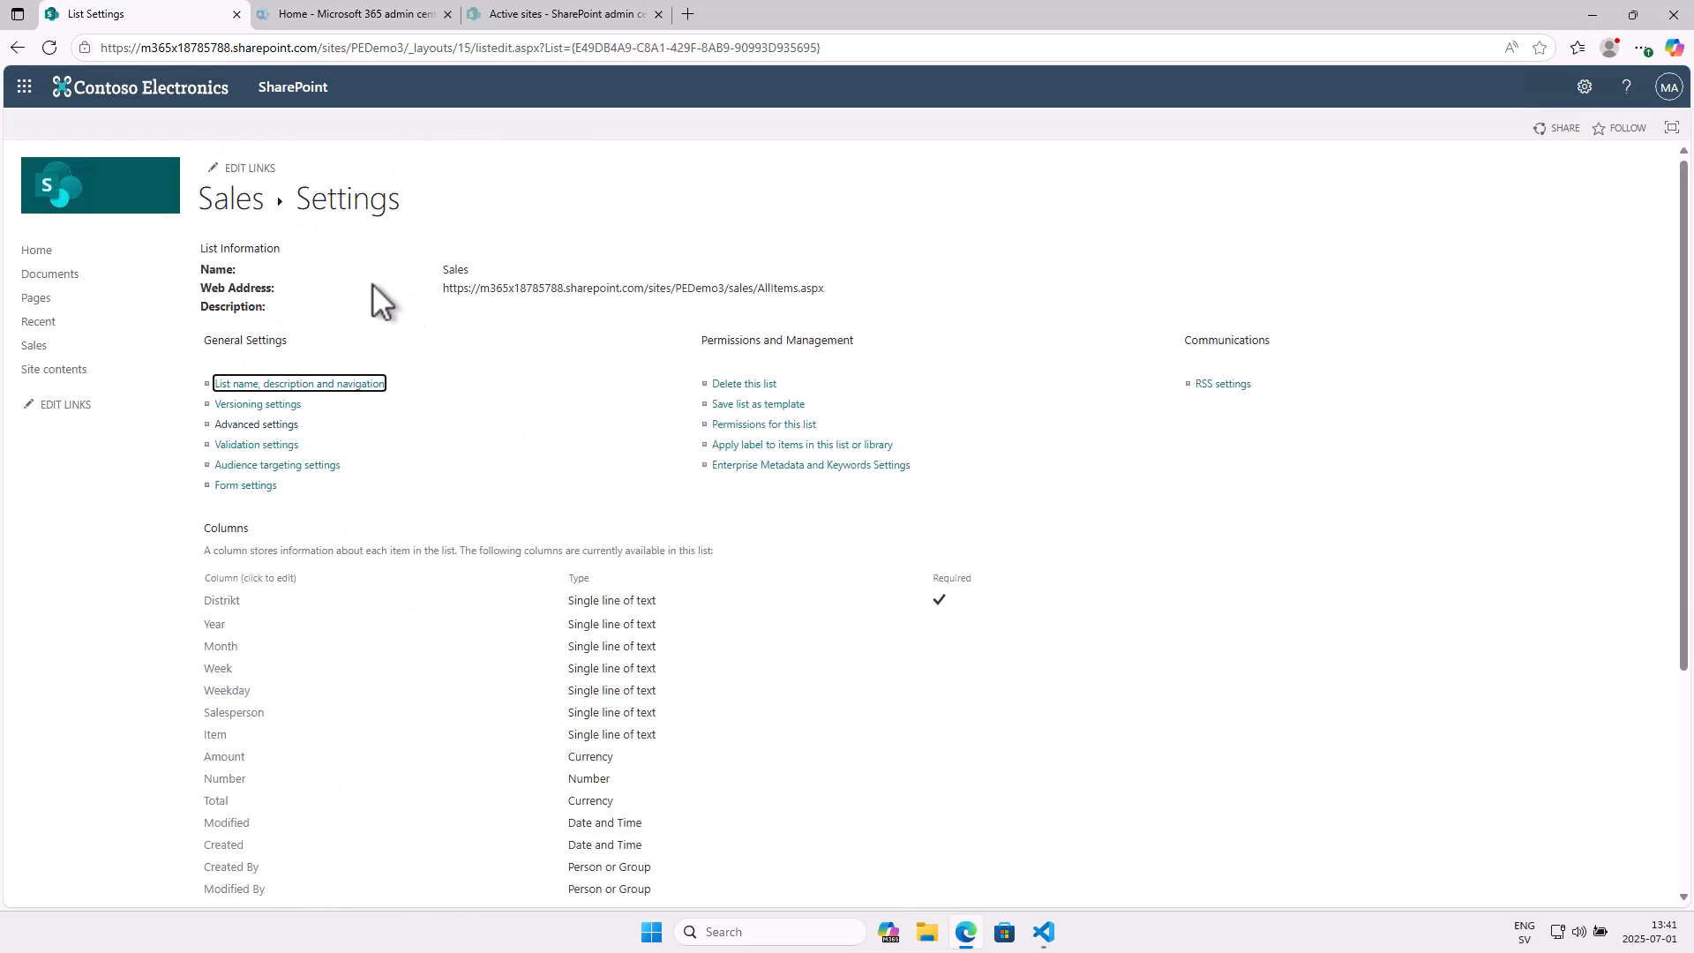
click(264, 194)
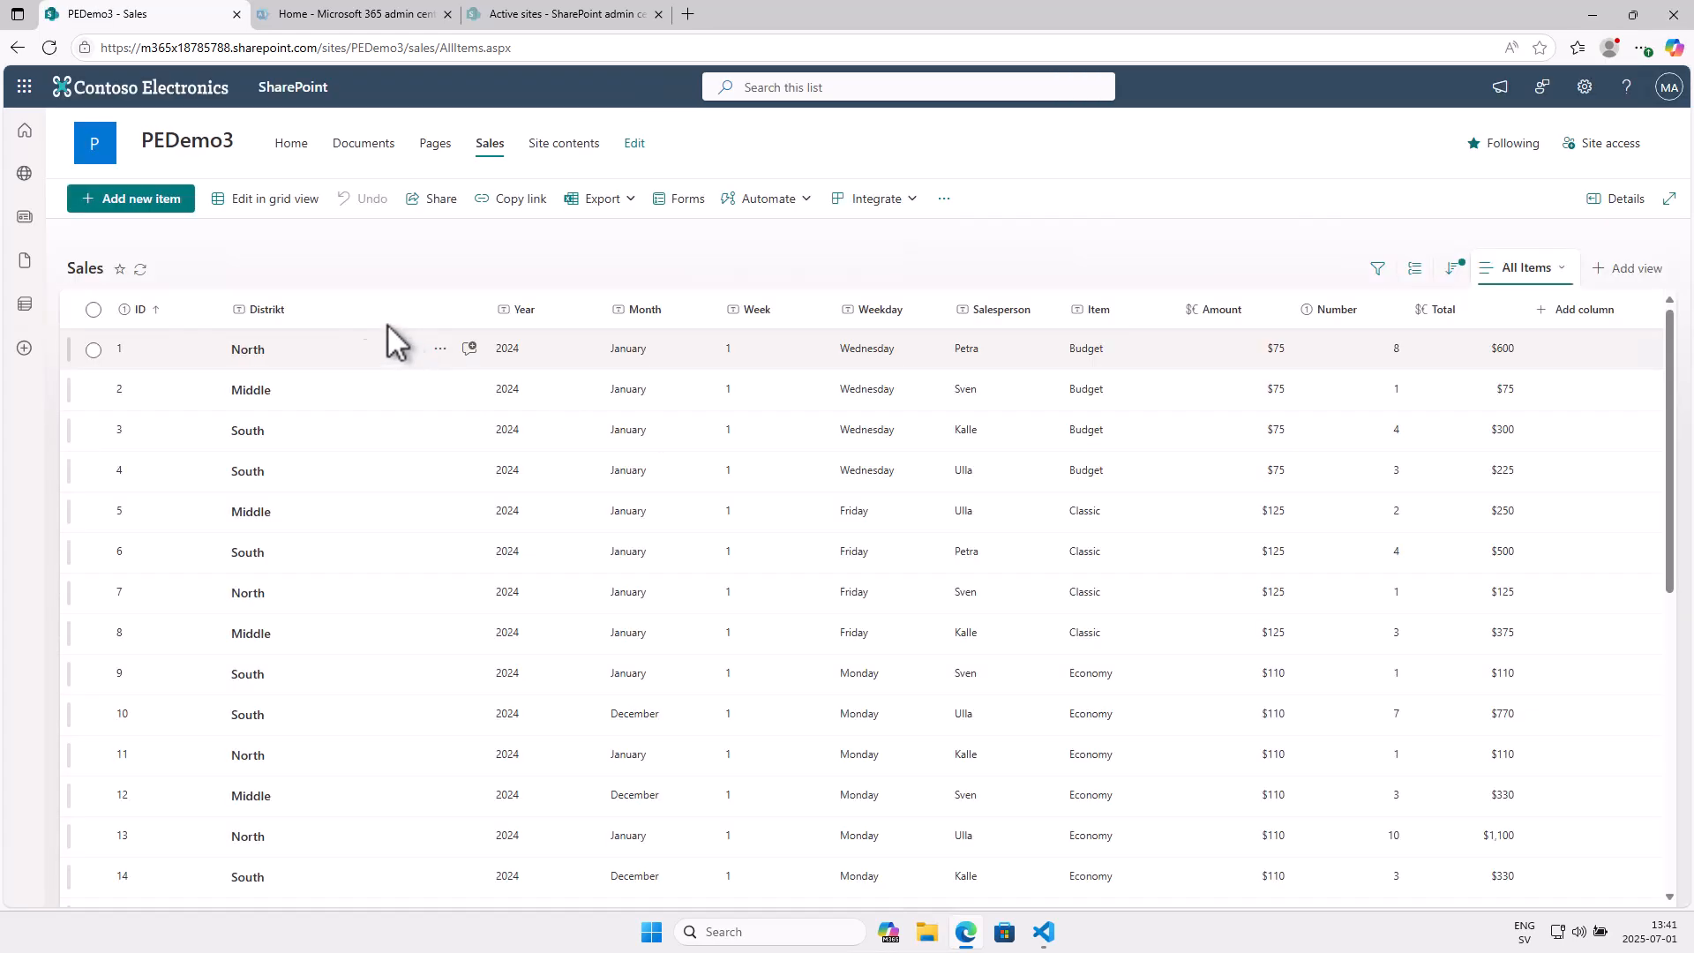
click(49, 48)
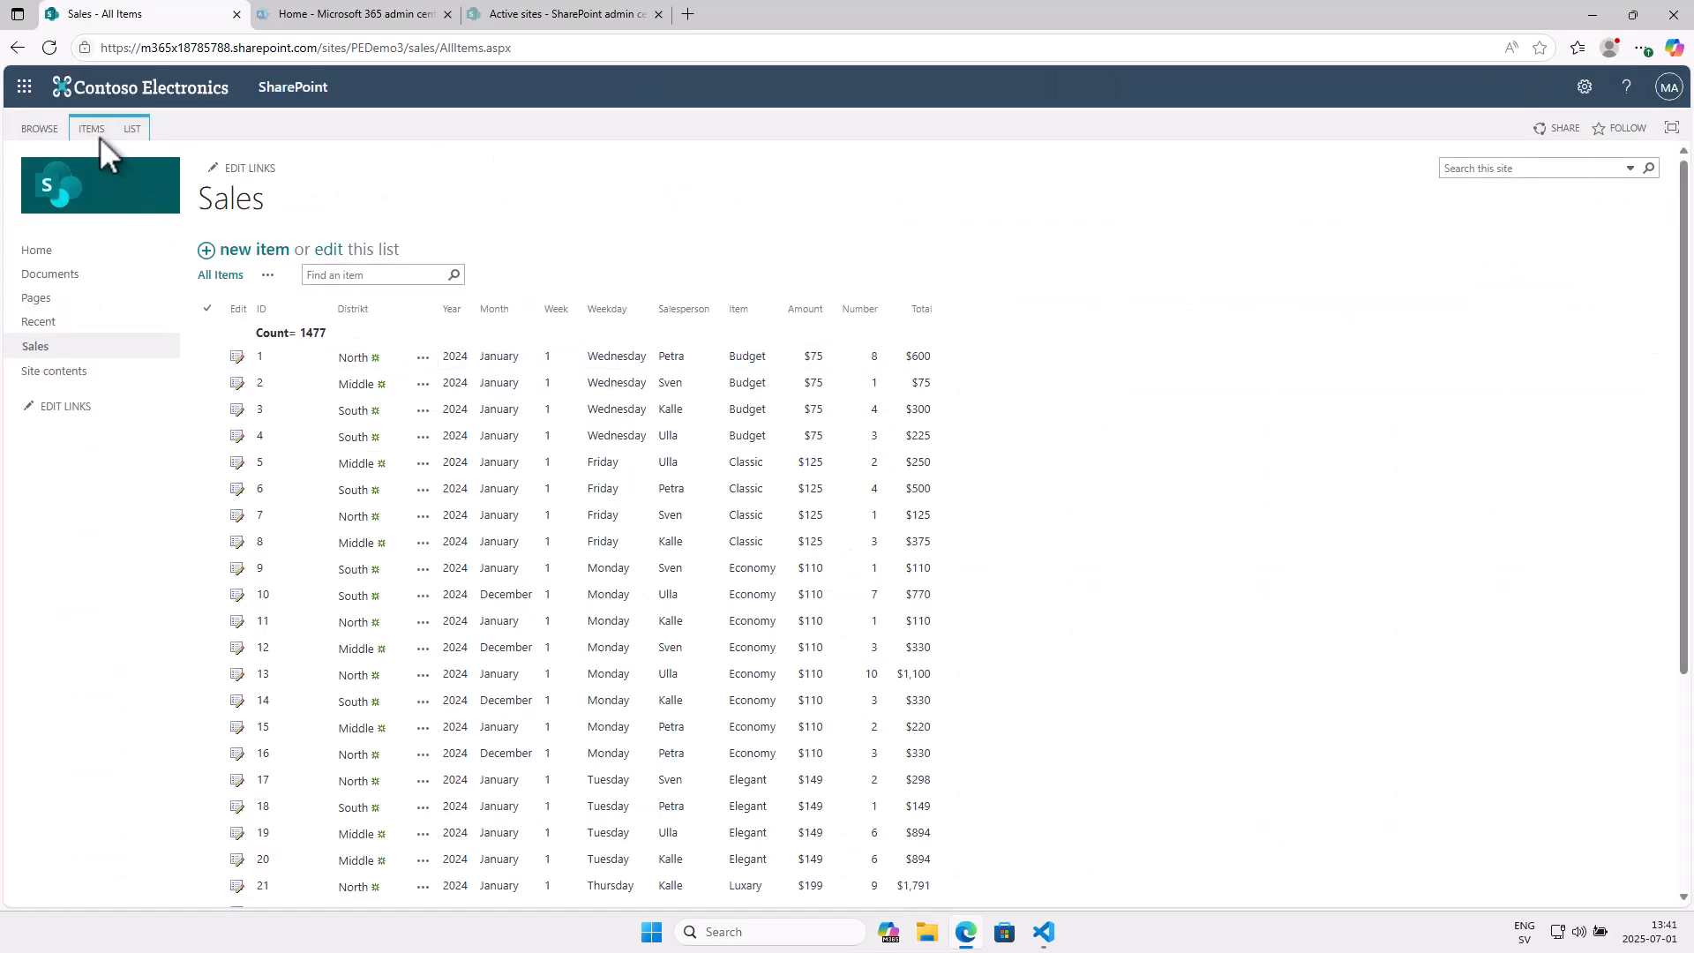
click(91, 130)
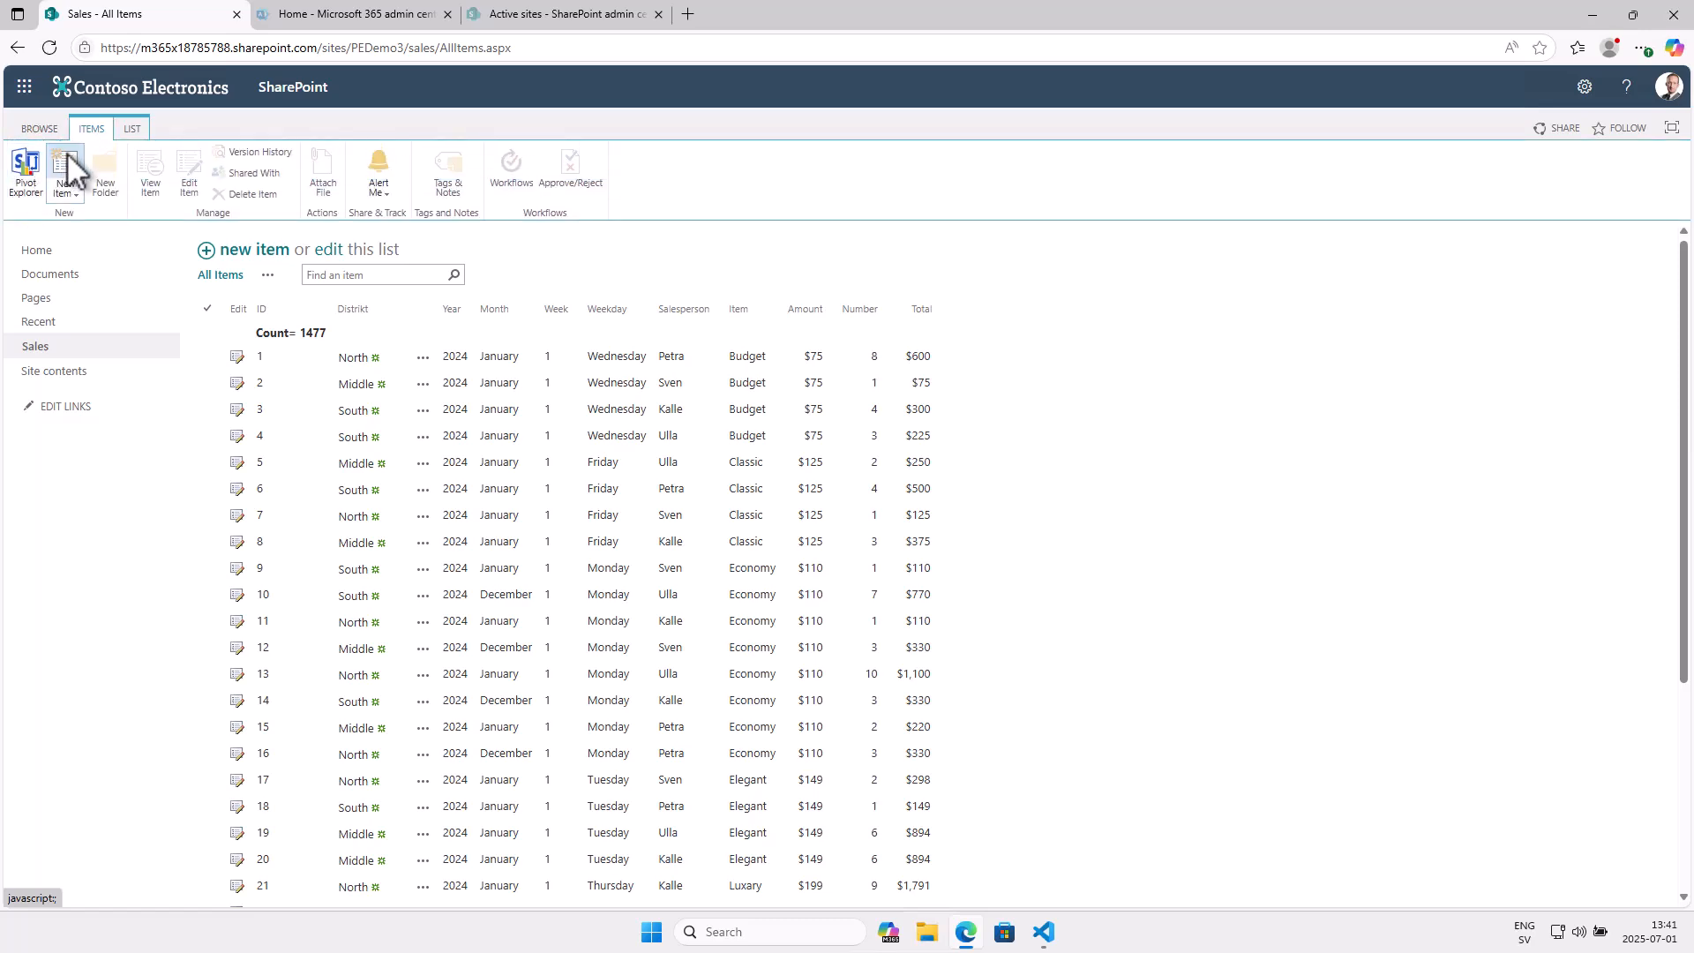
Switch the Sales list back to the modern experience in its advanced settings and return to the list.
click(133, 131)
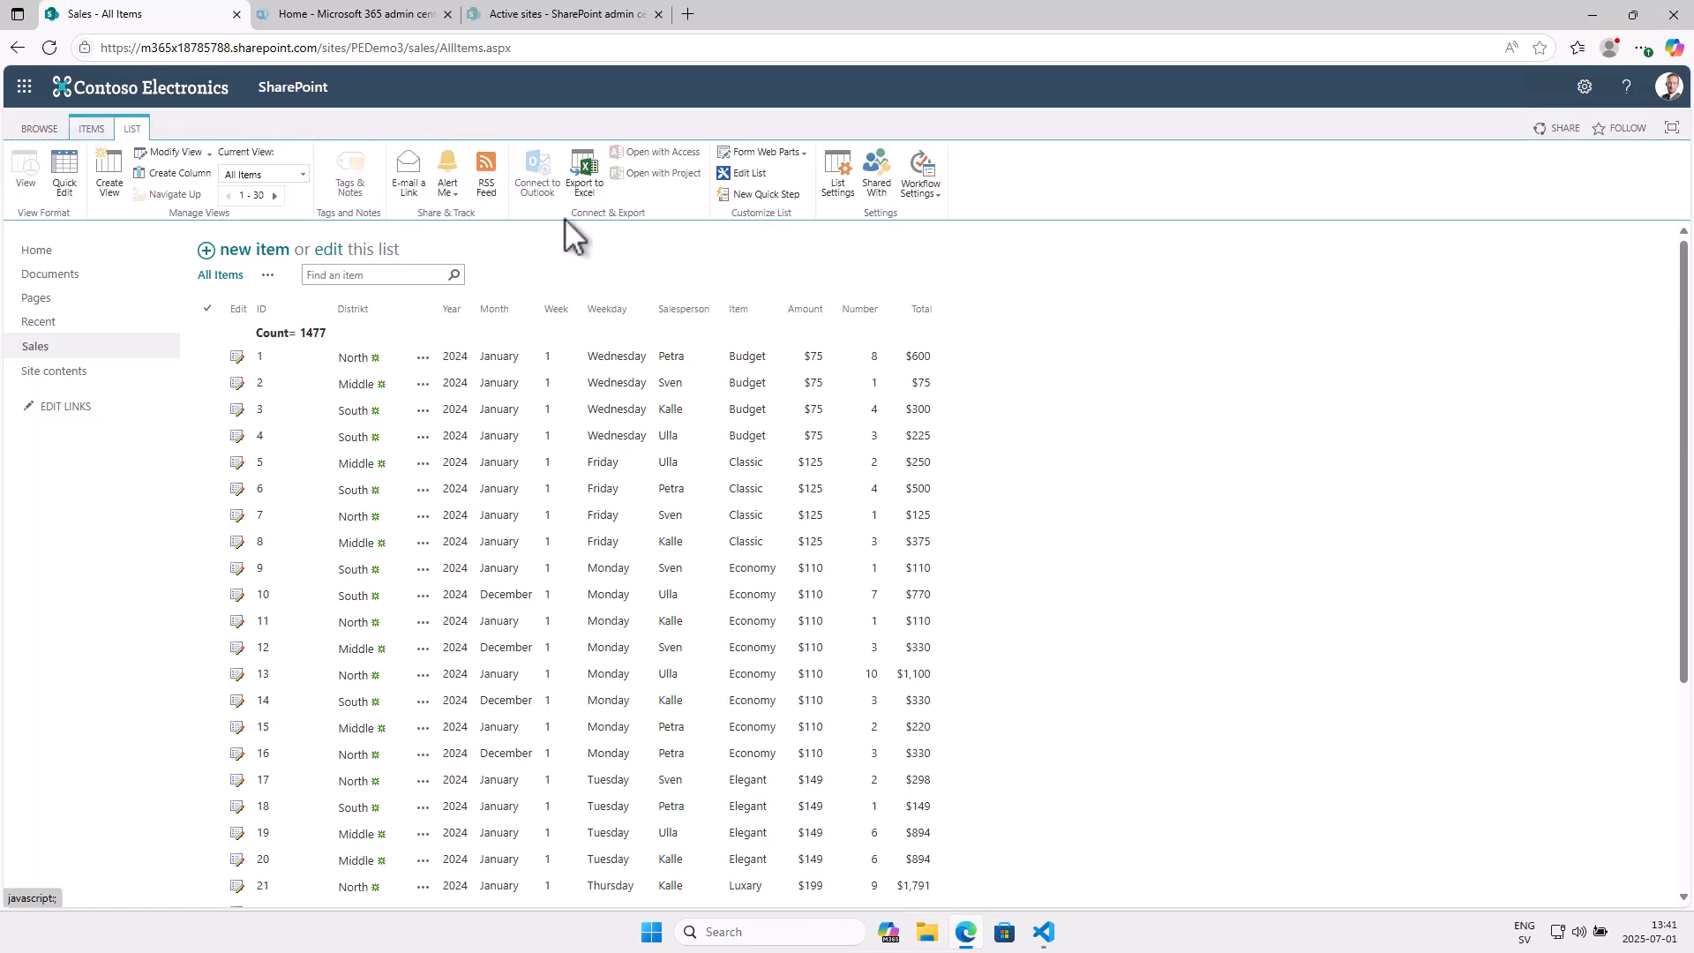
click(838, 181)
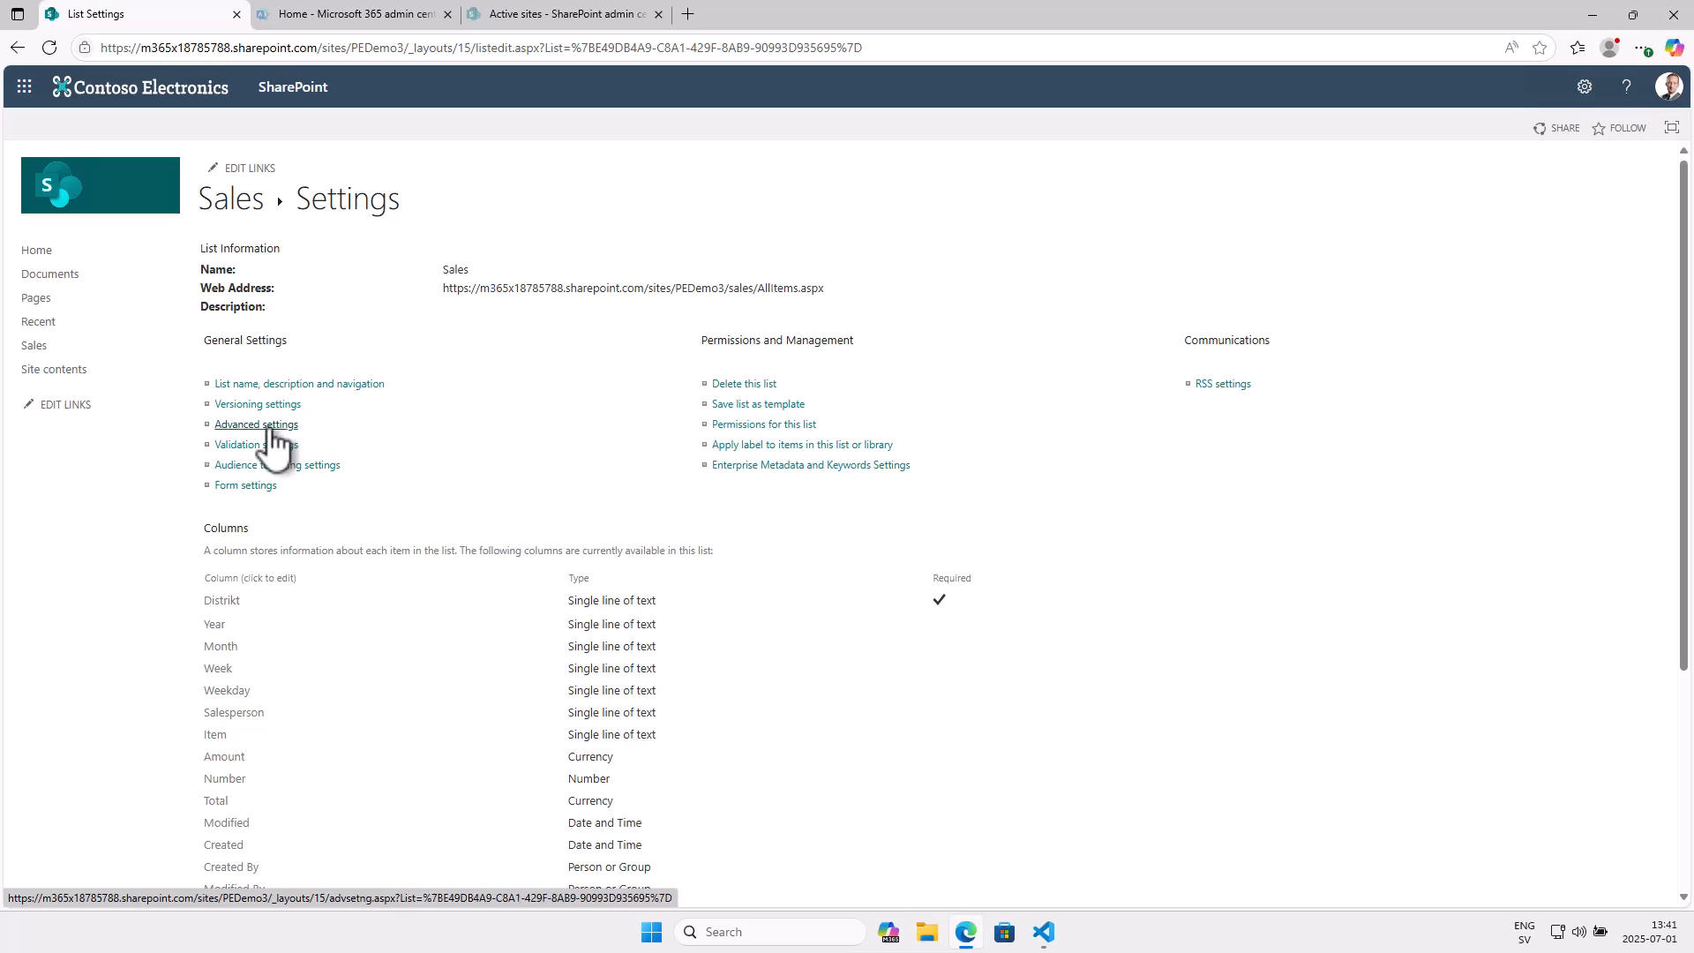
click(268, 428)
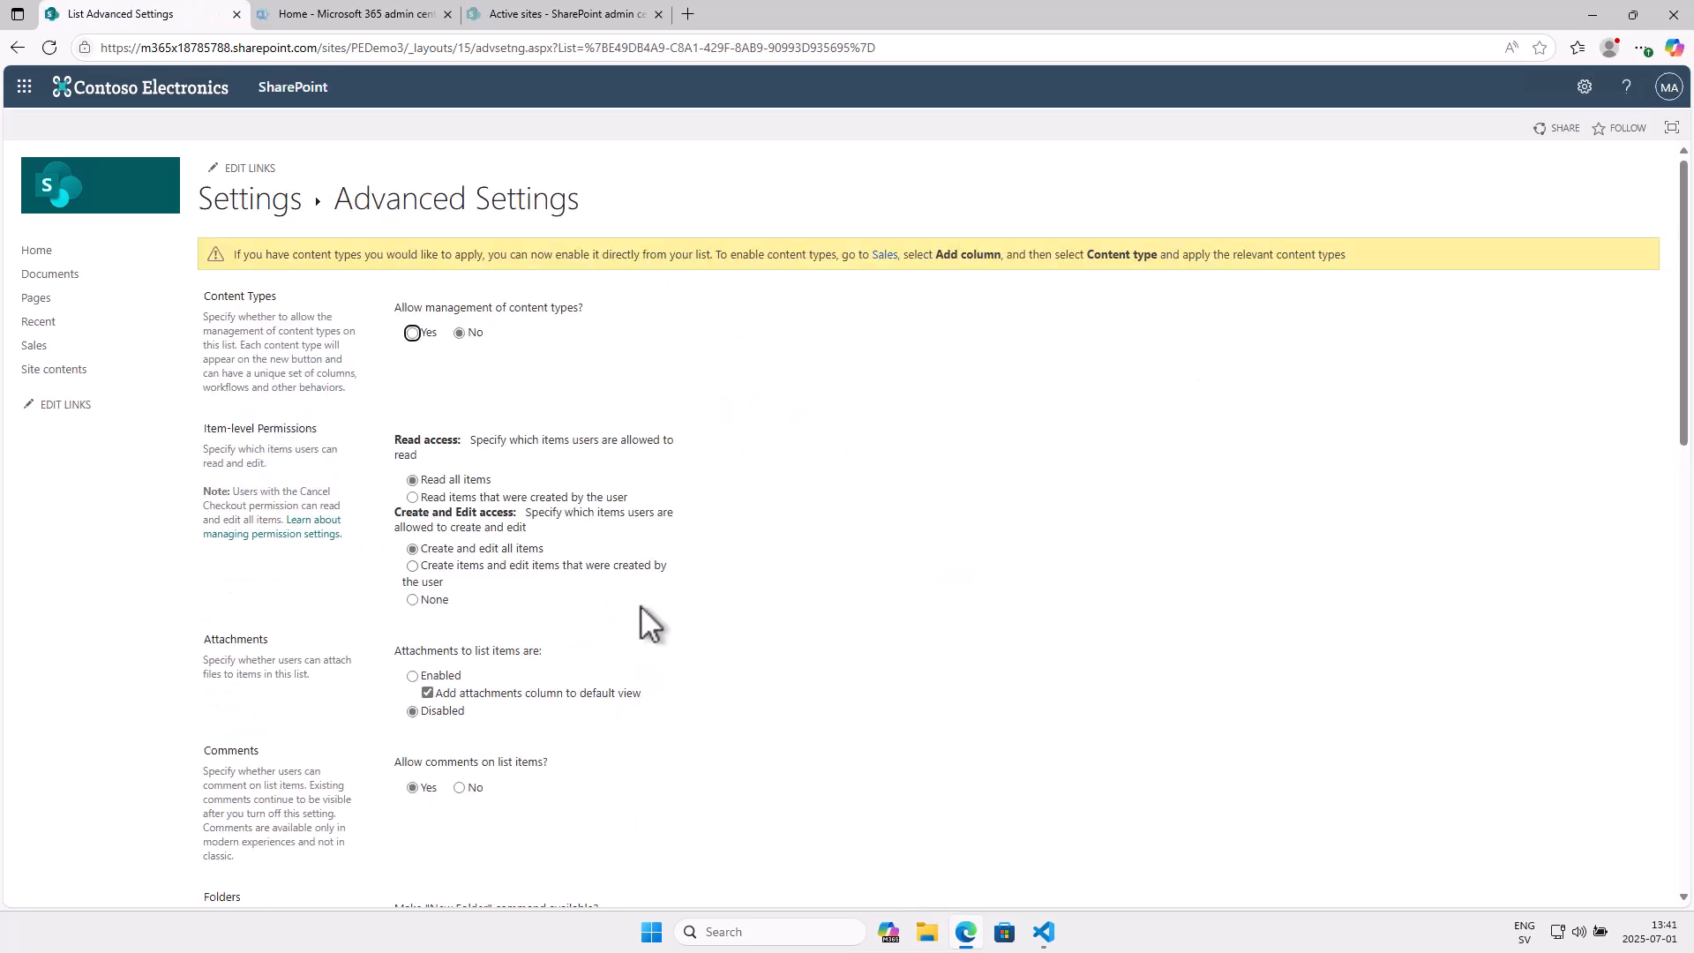
scroll(653, 688, down, 15)
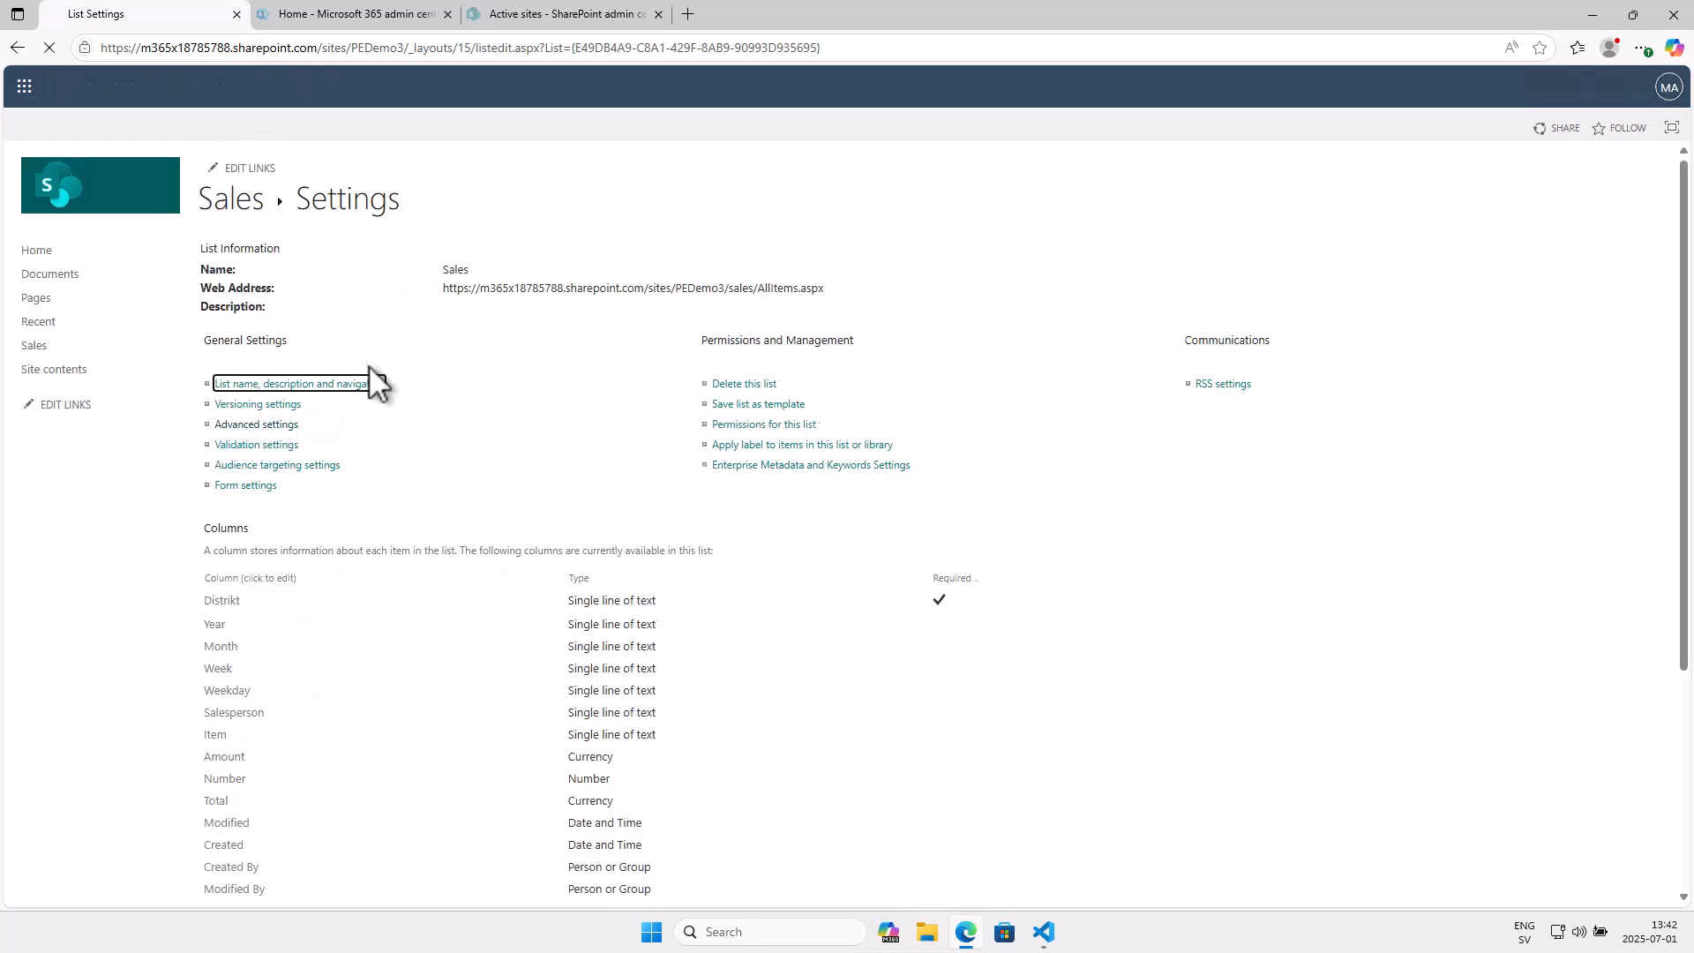
click(560, 289)
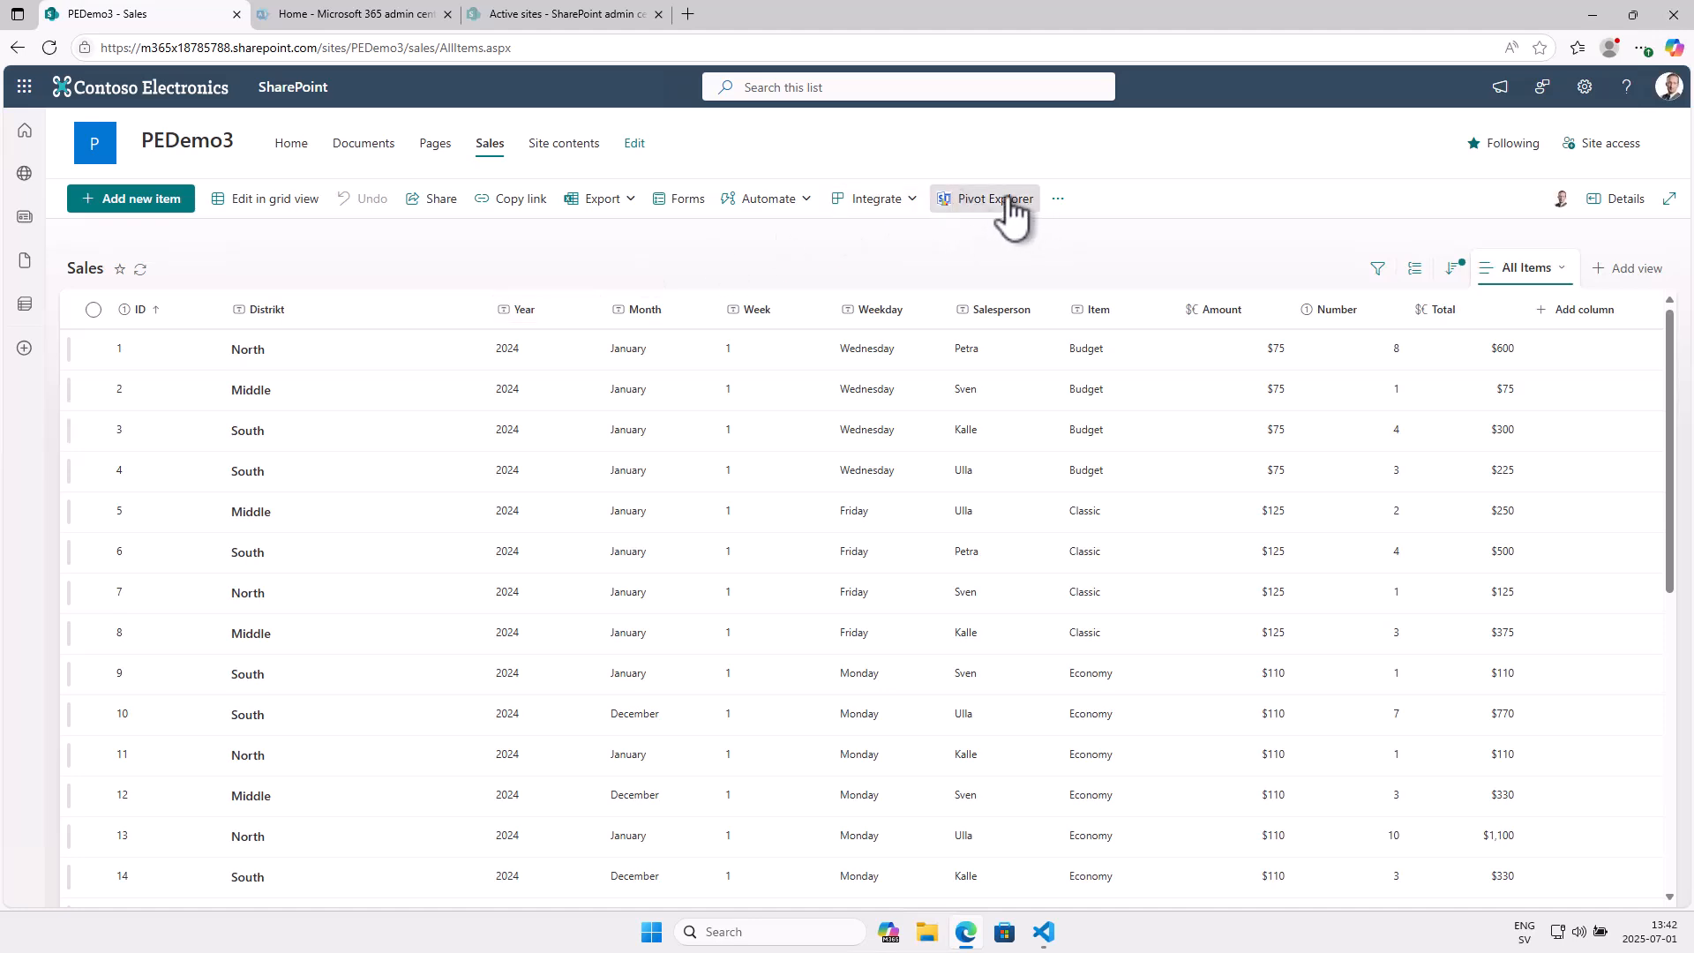
Launch Pivot Explorer on the Sales list and load the Summaries example data.
click(1004, 206)
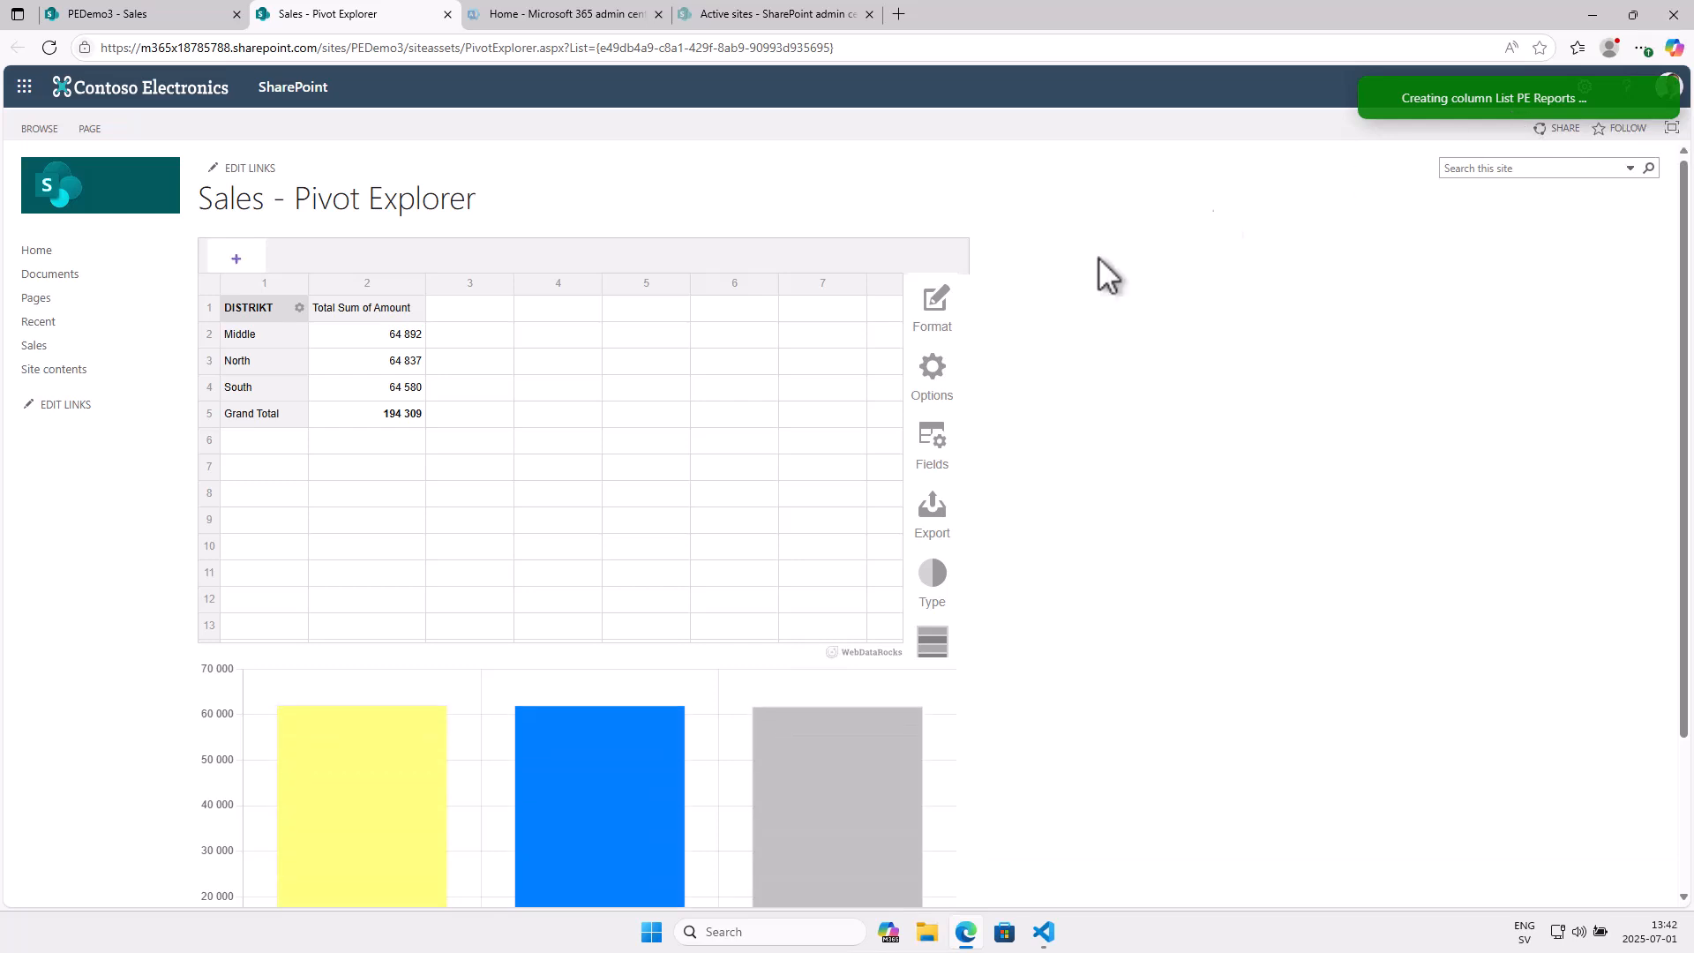
click(939, 642)
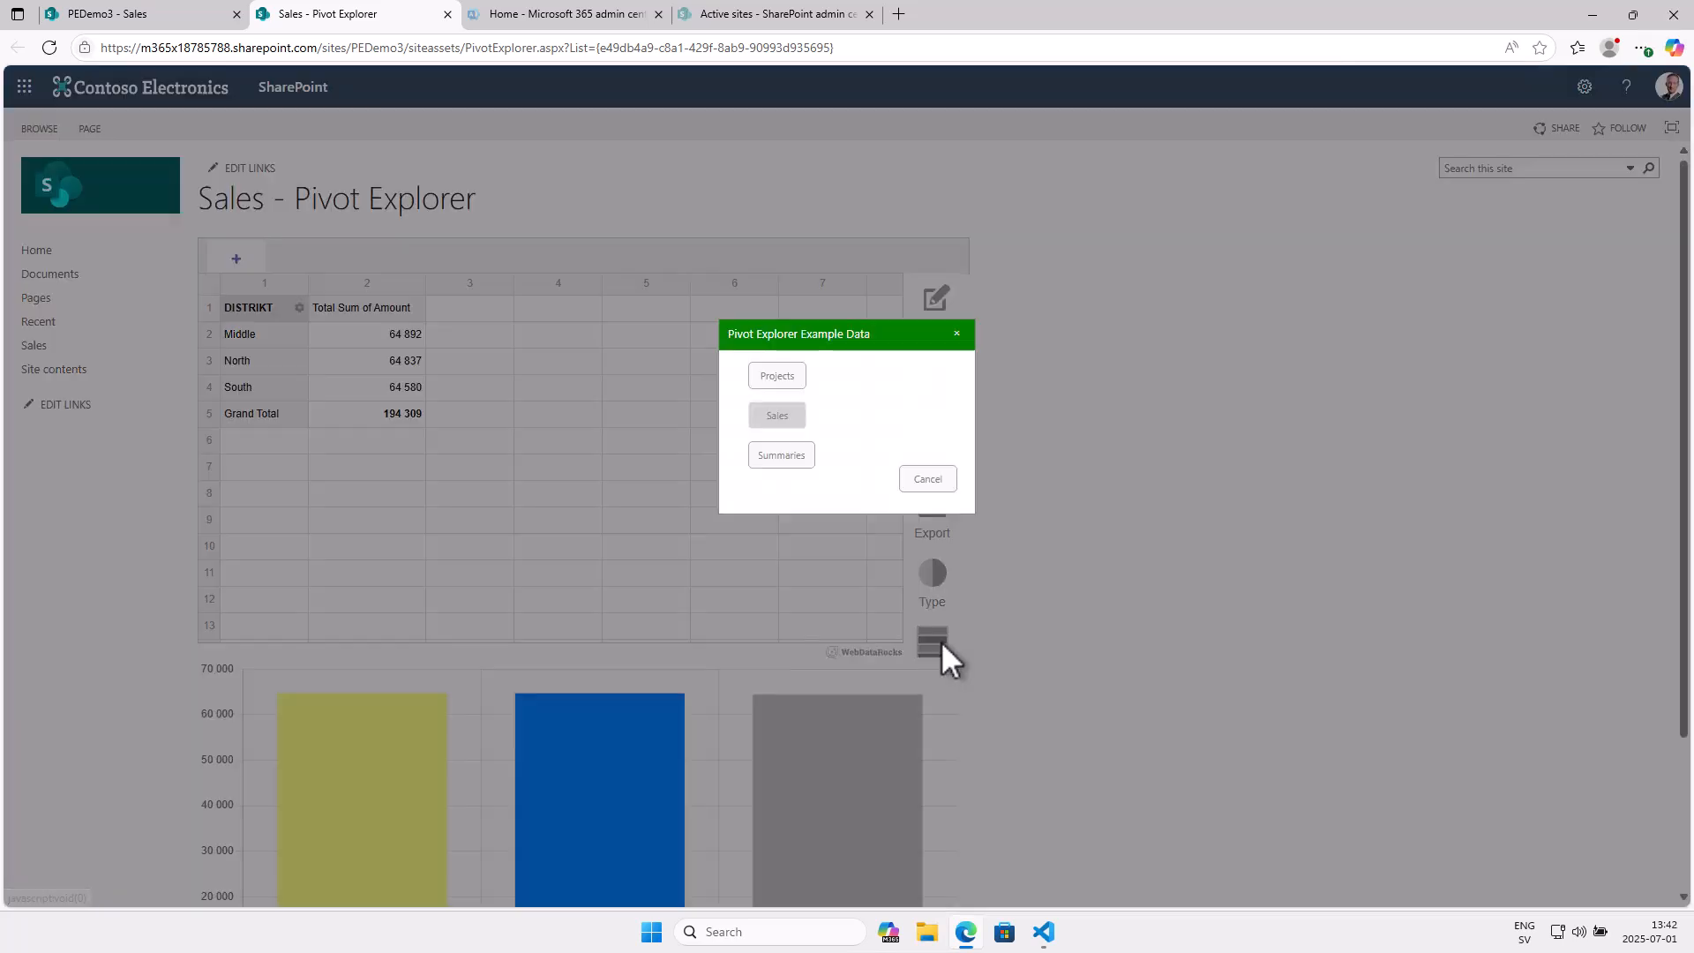
click(786, 459)
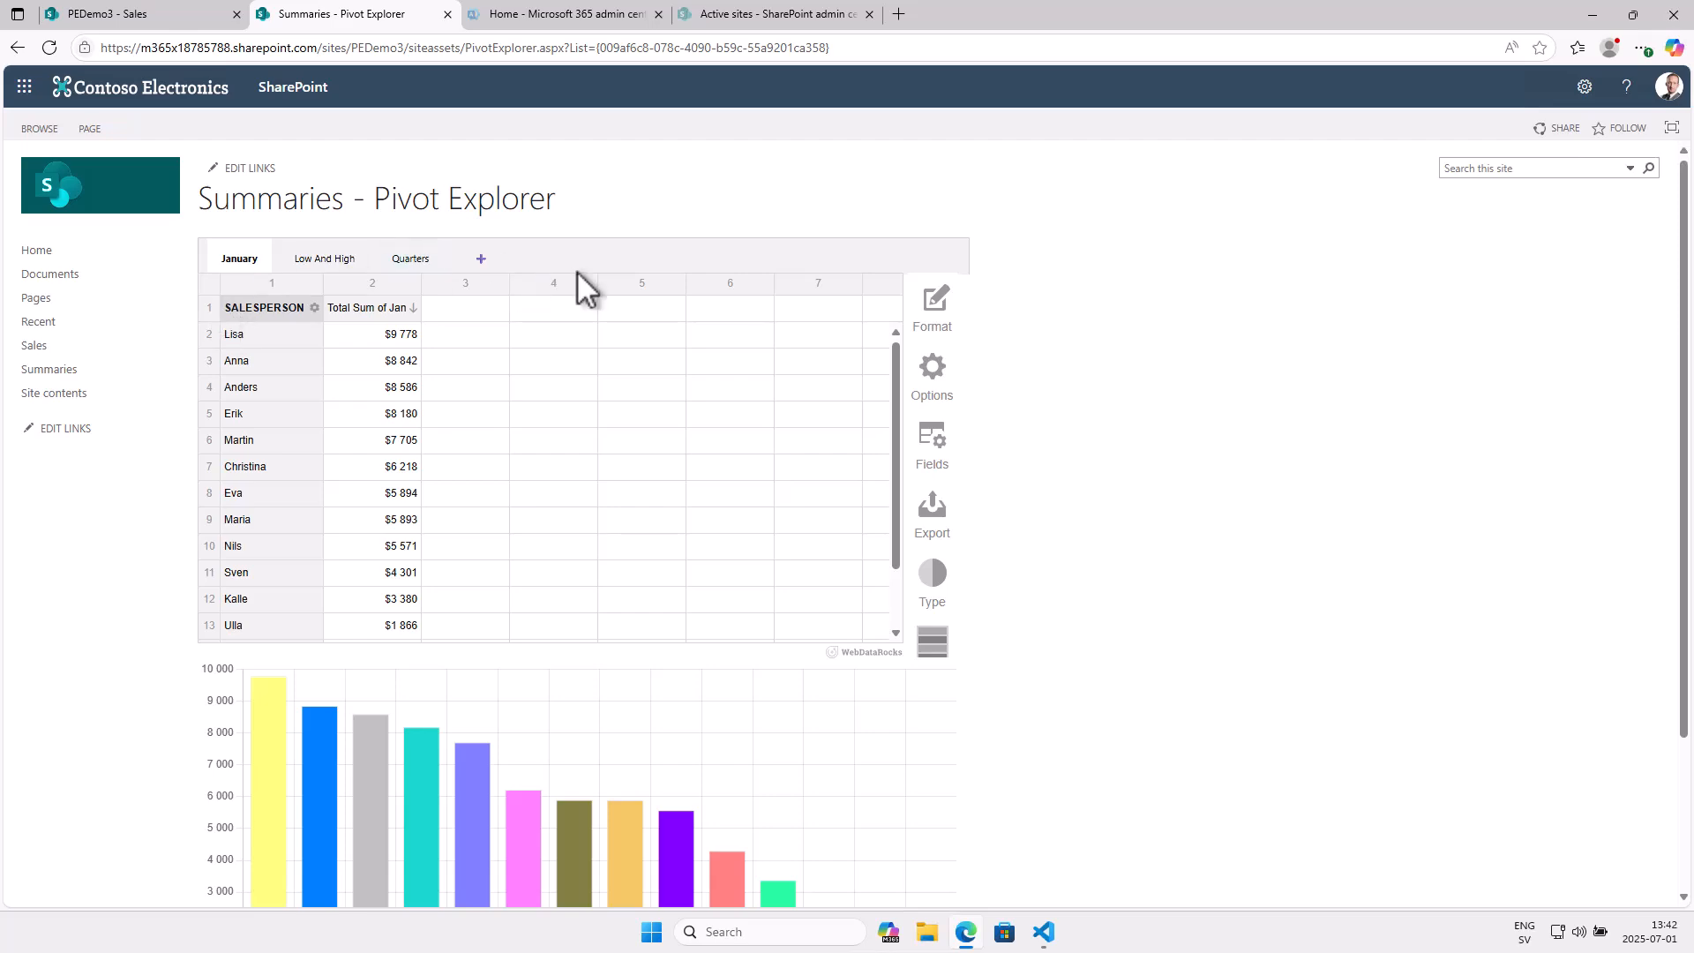
View the Summaries list and its Pivot Explorer command, and go back to the Sales list.
click(86, 373)
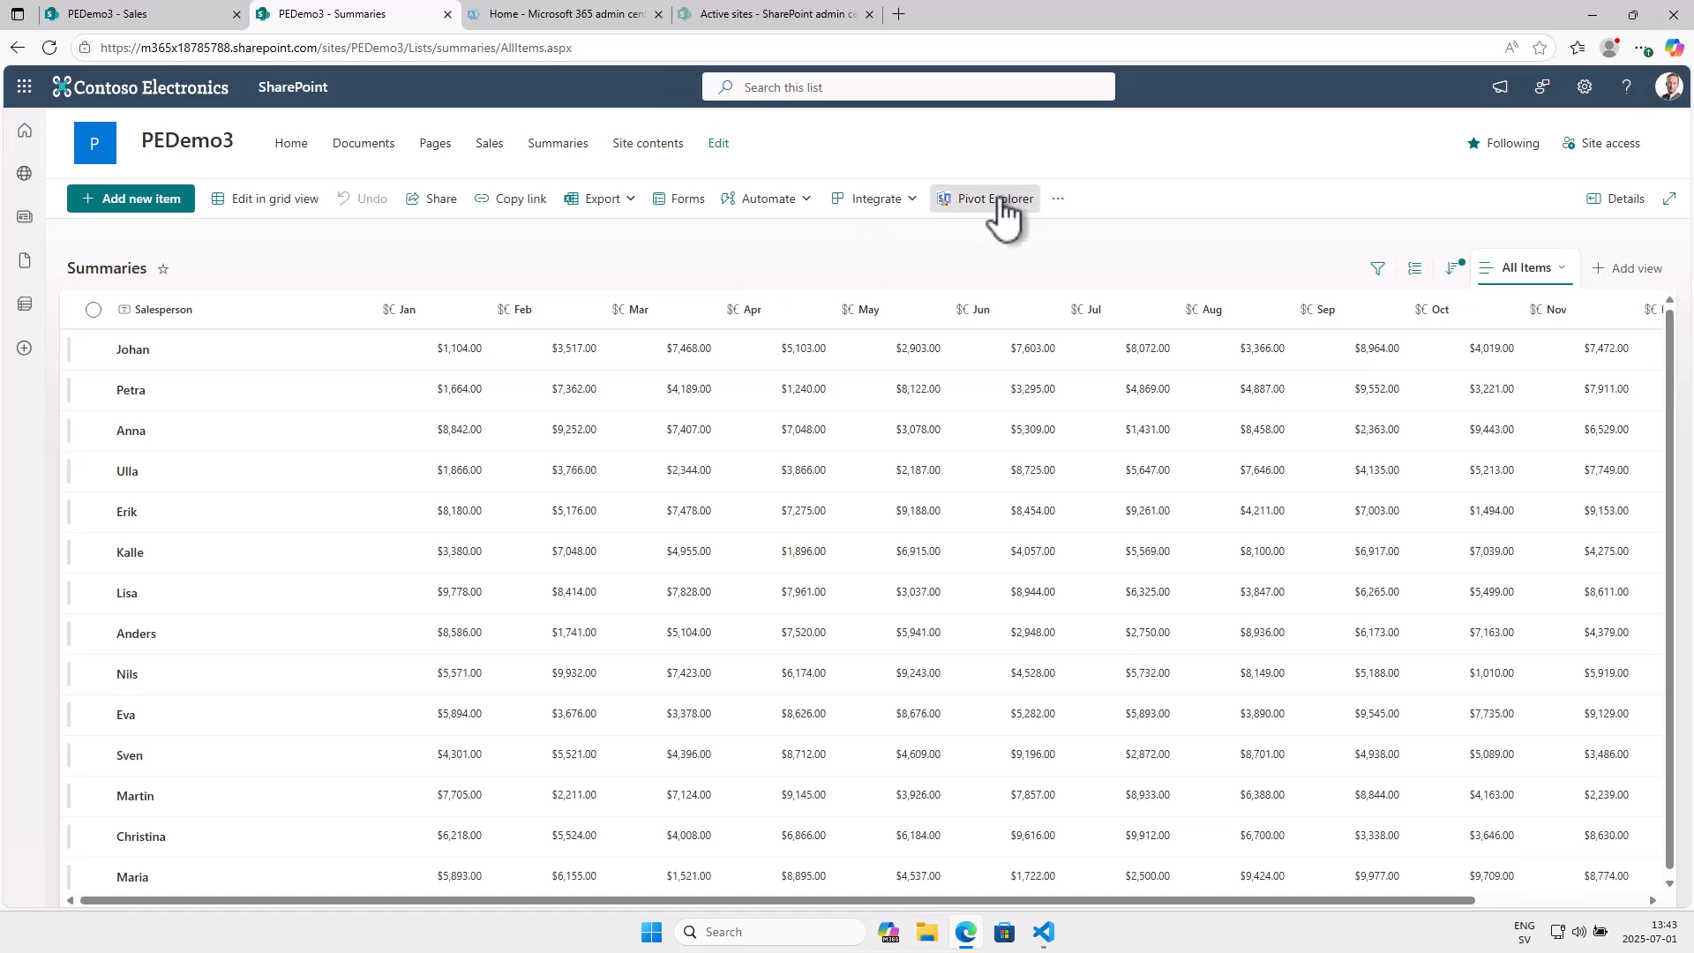
click(494, 147)
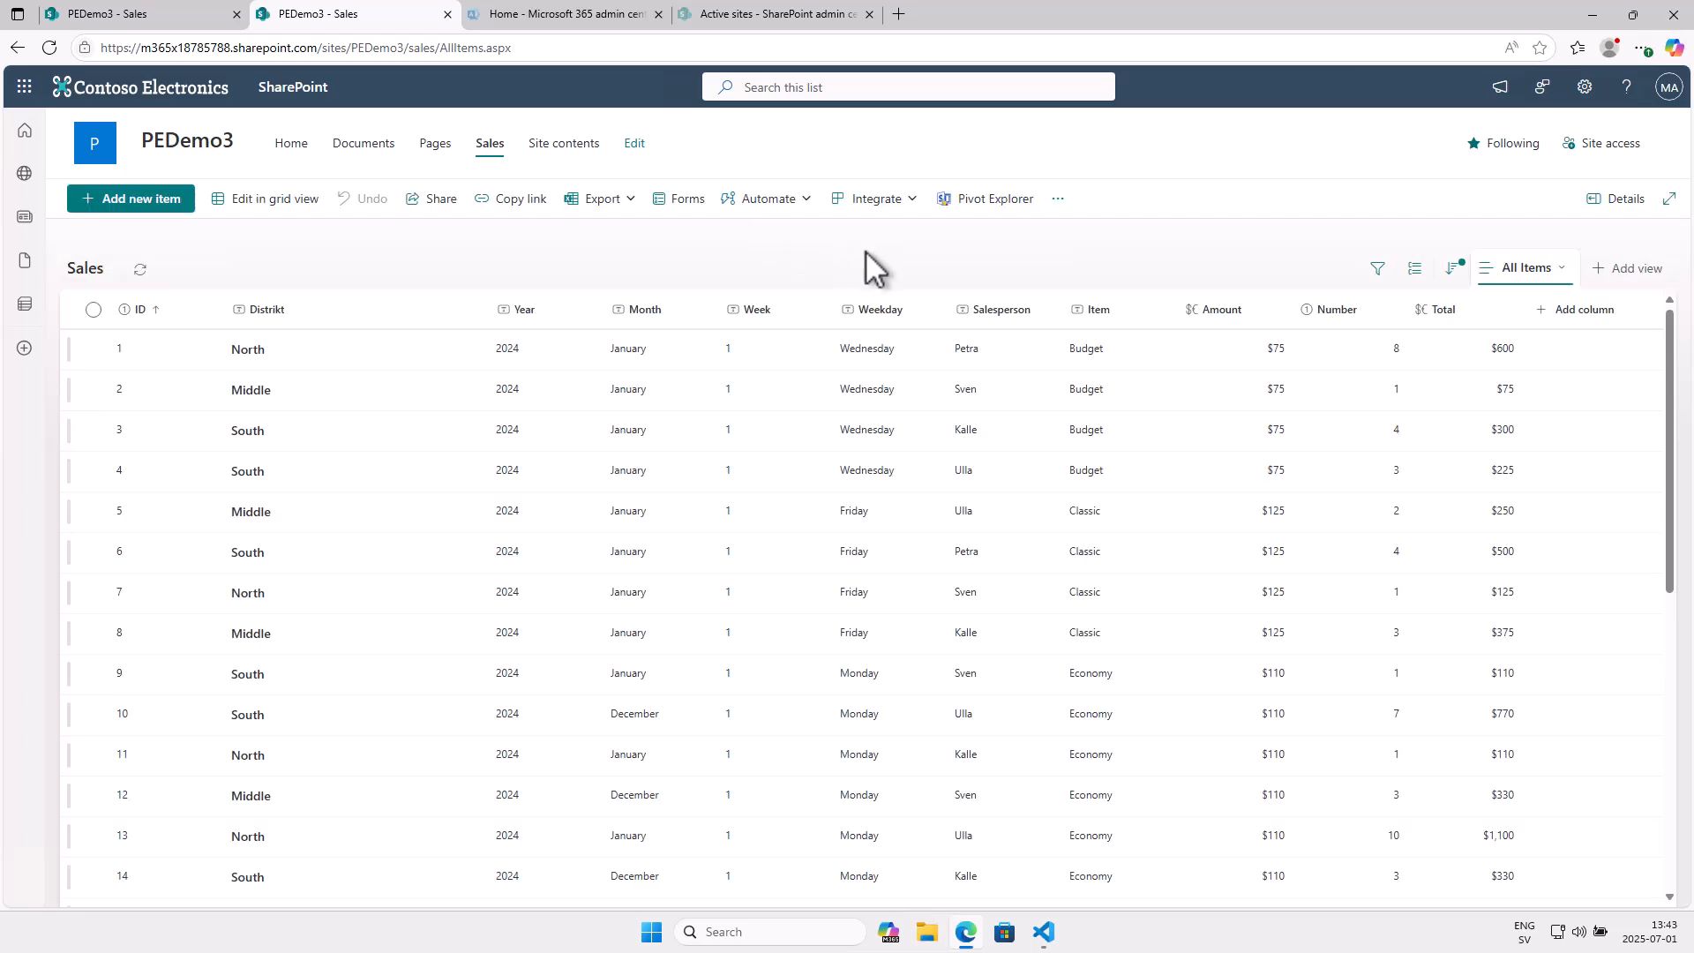